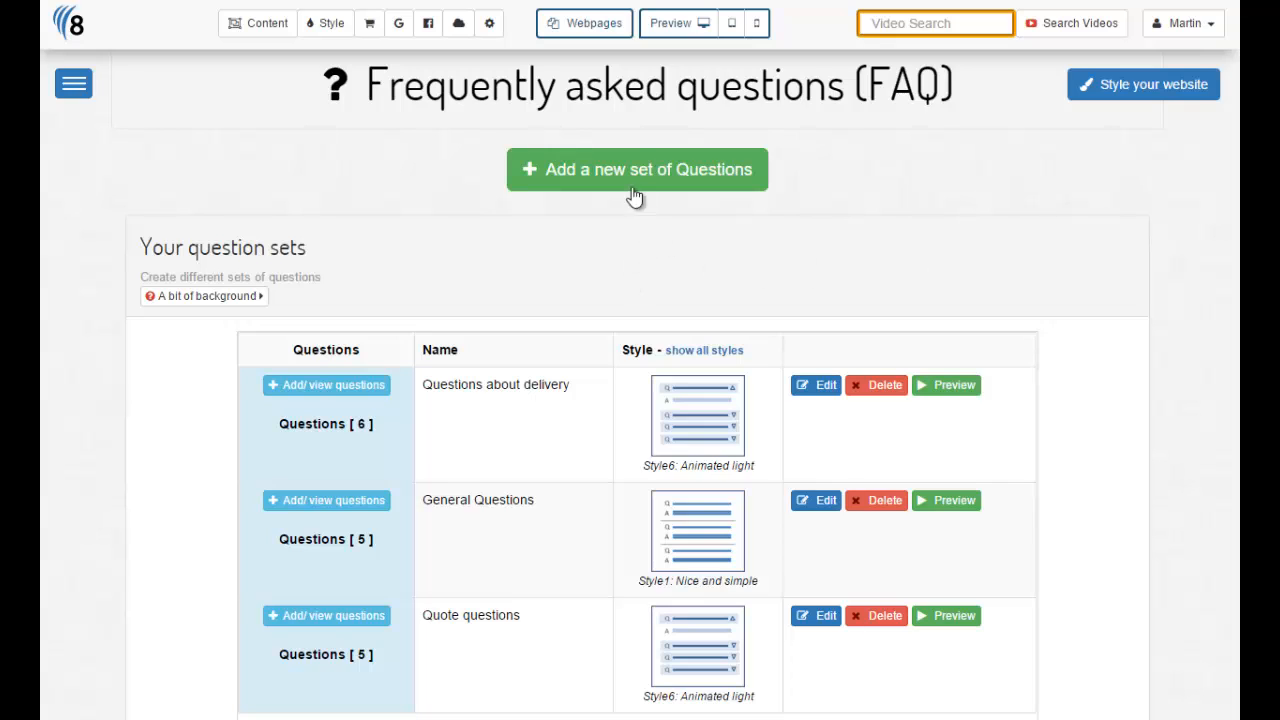
- Create a new webpage named "How we work"
click(590, 27)
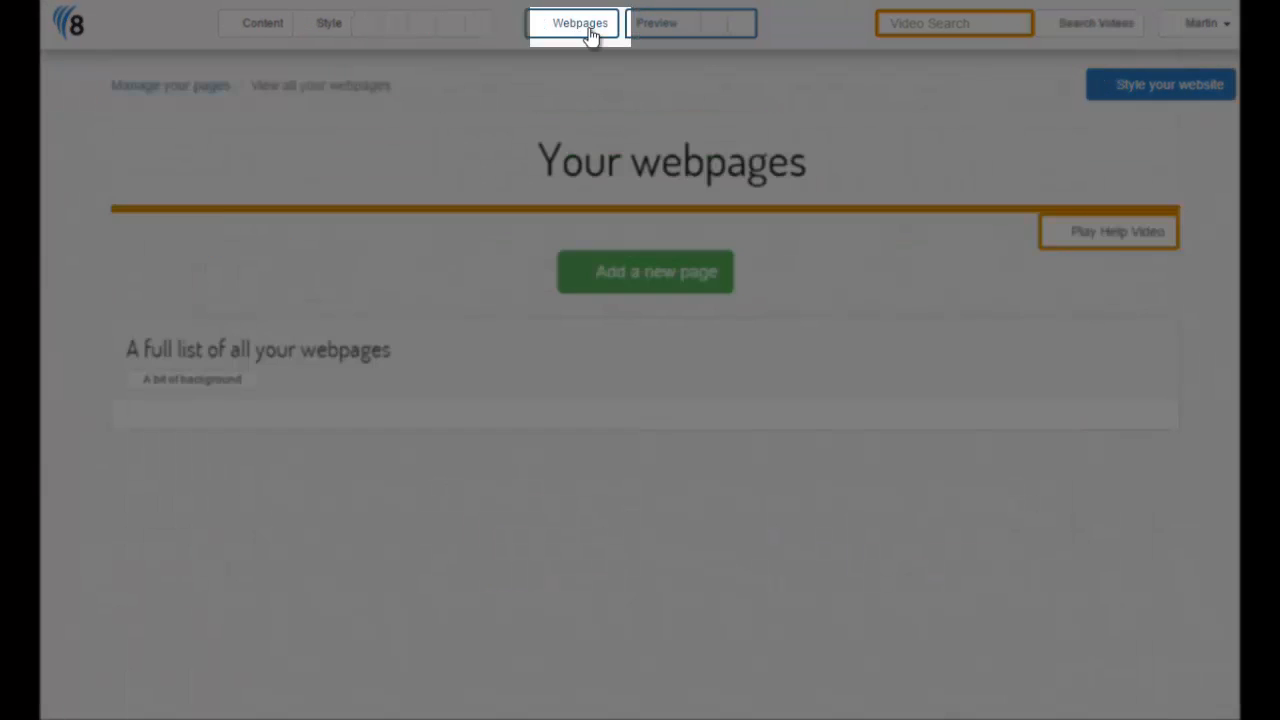
click(636, 273)
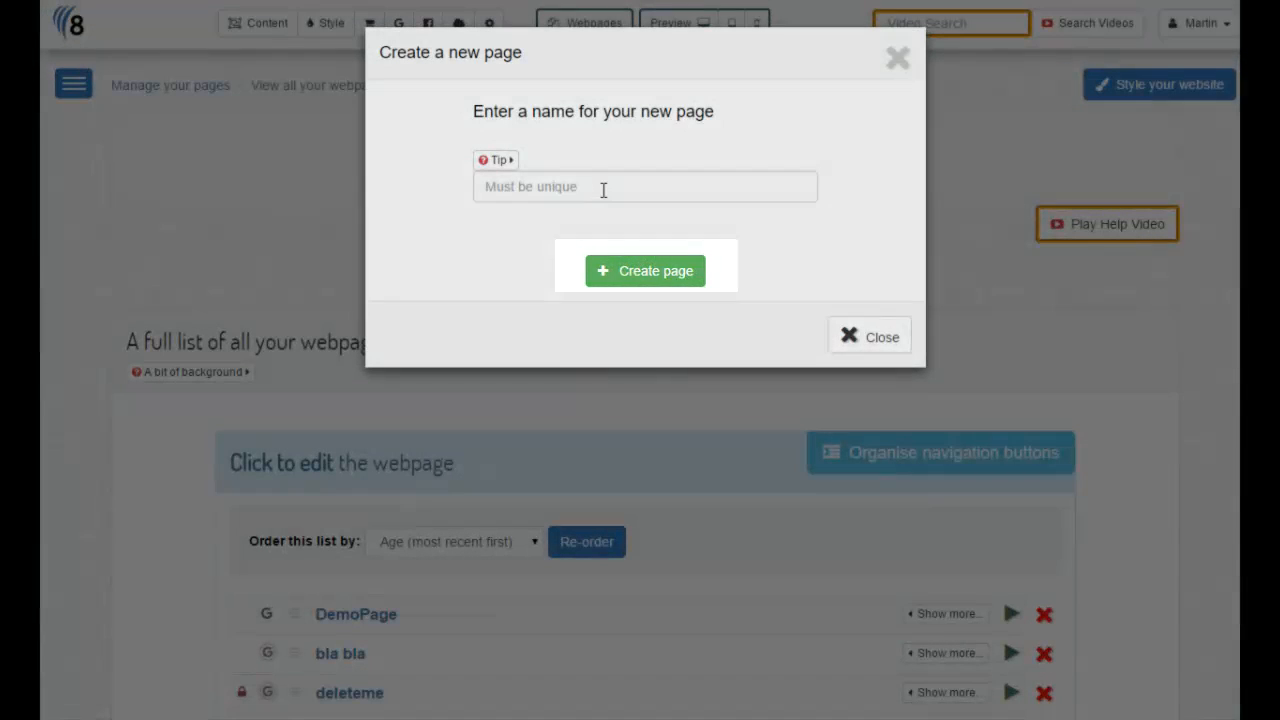
click(603, 190)
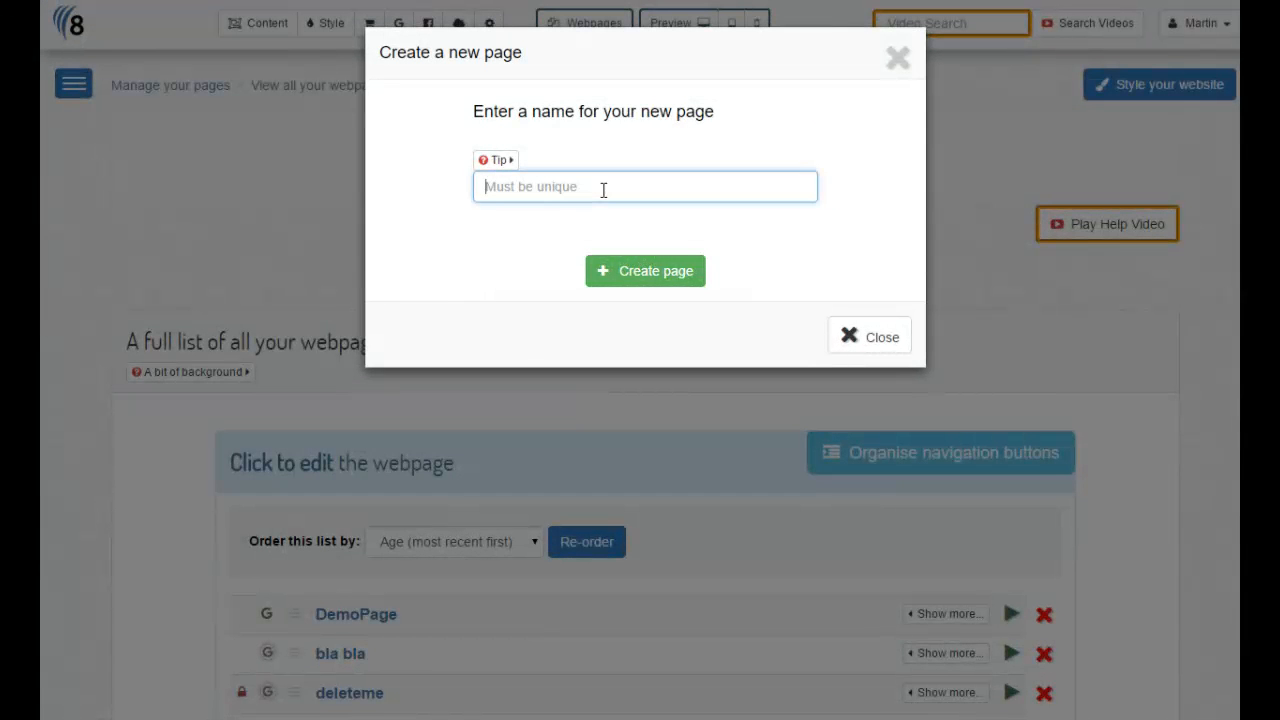
text(How we work)
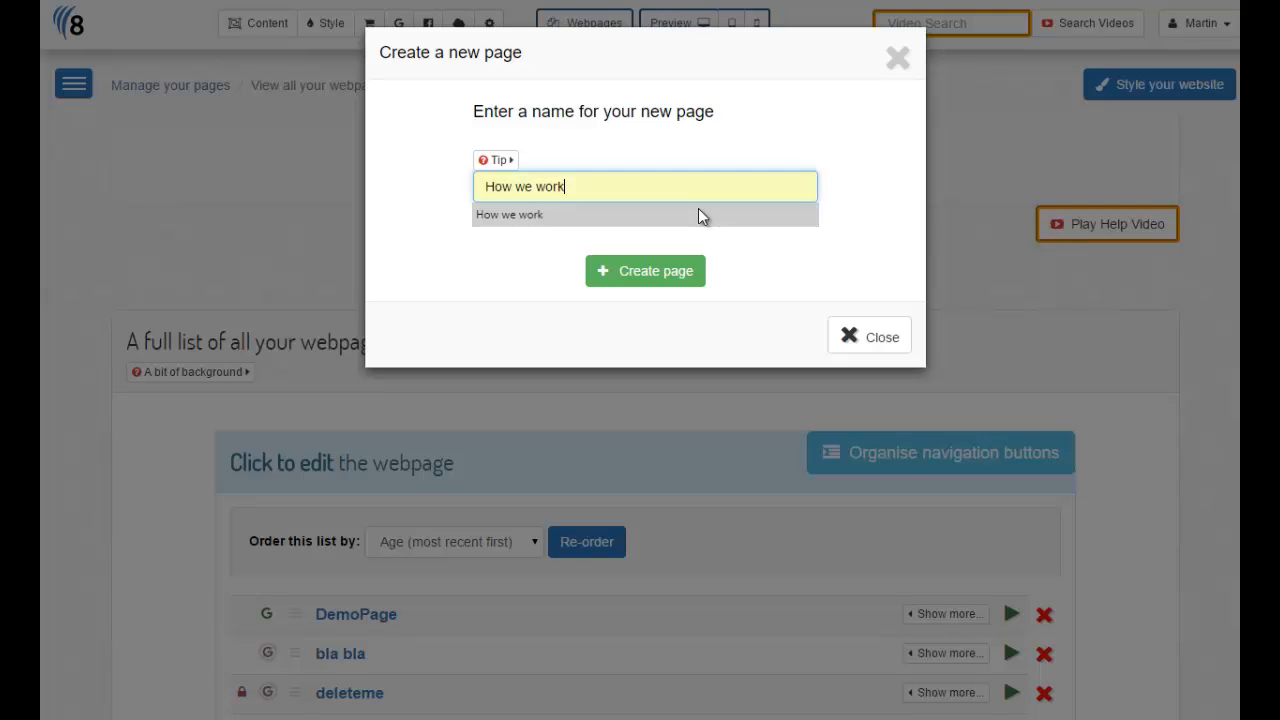
click(659, 284)
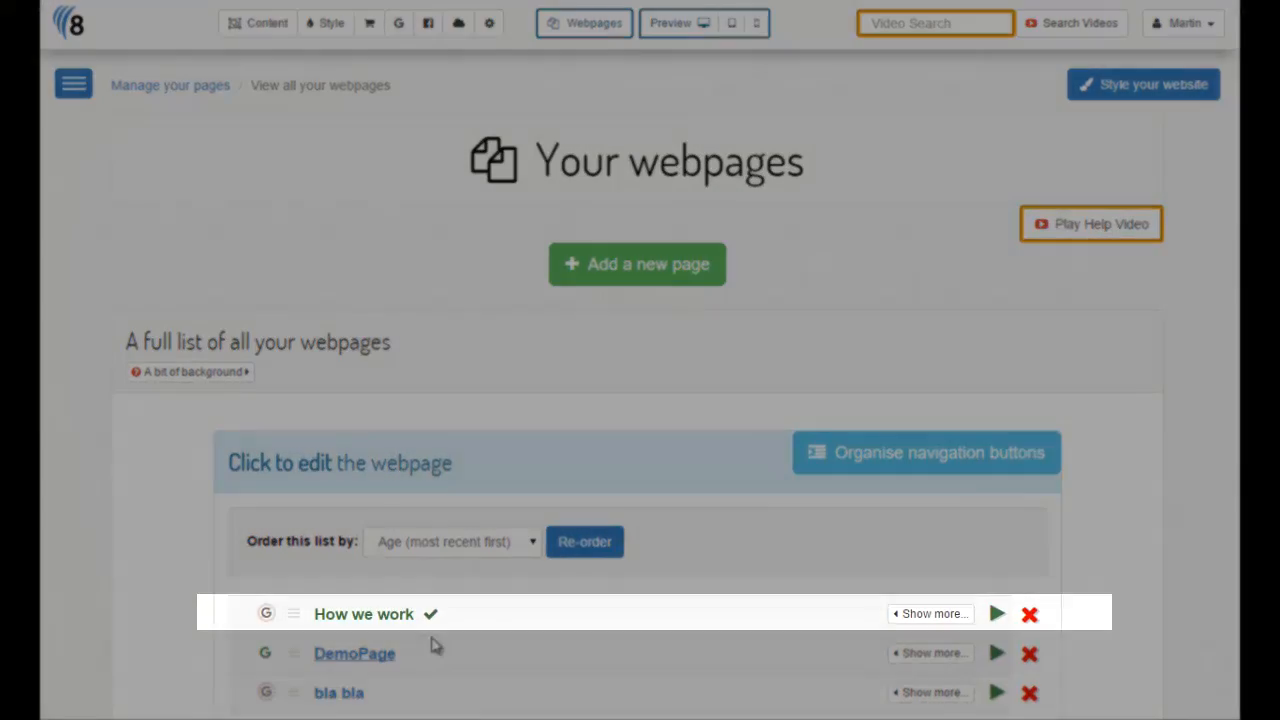
- Choose the pre-designed Approach layout with a row of six step images for the How we work page
mouse_move(424, 616)
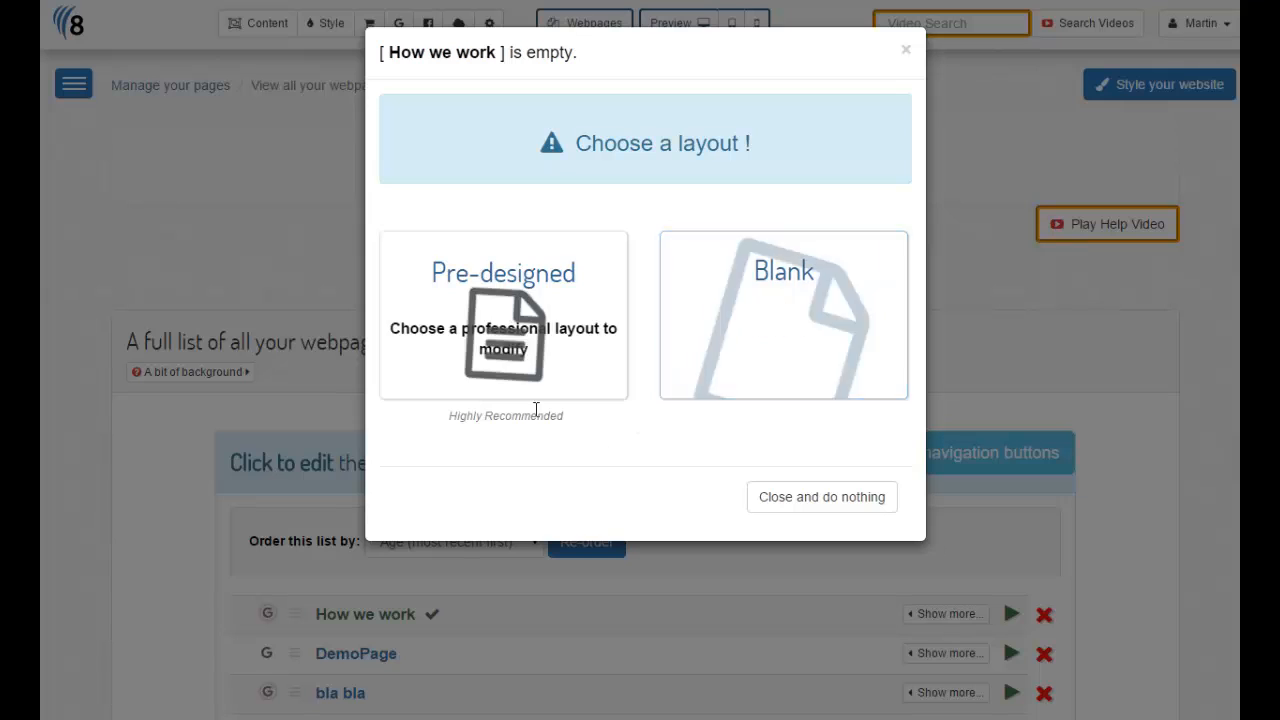
click(523, 346)
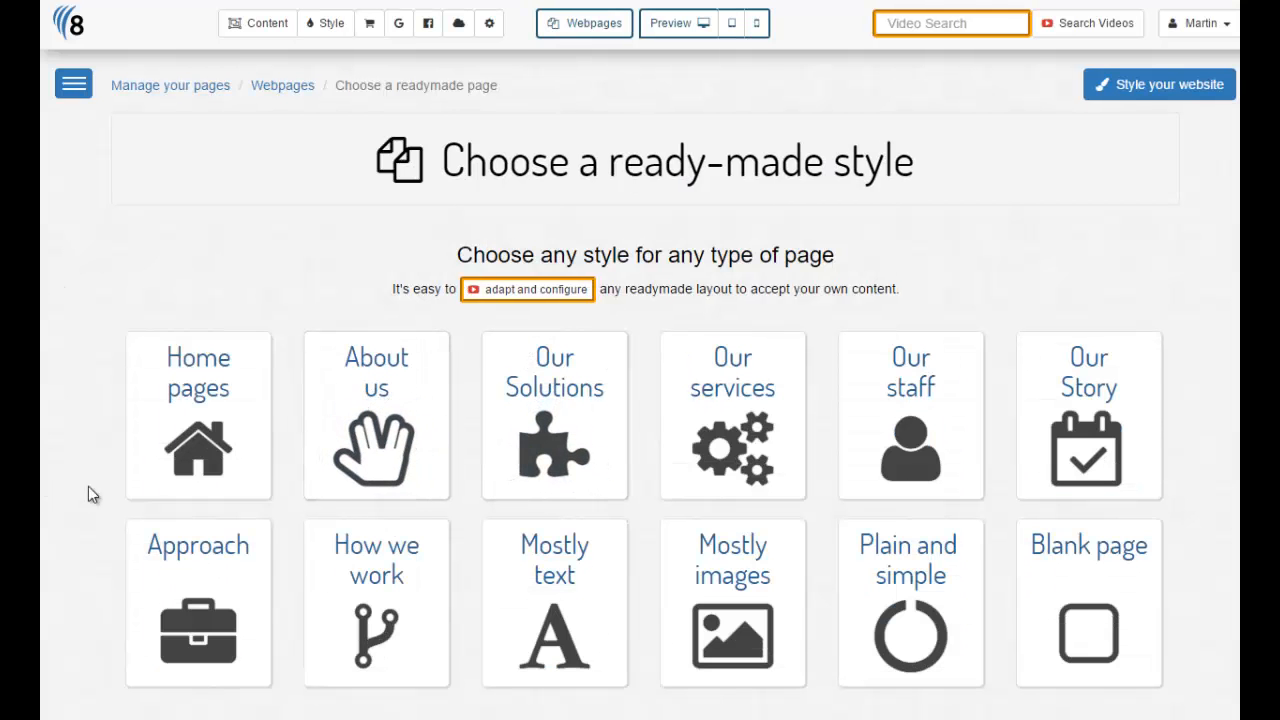
click(220, 614)
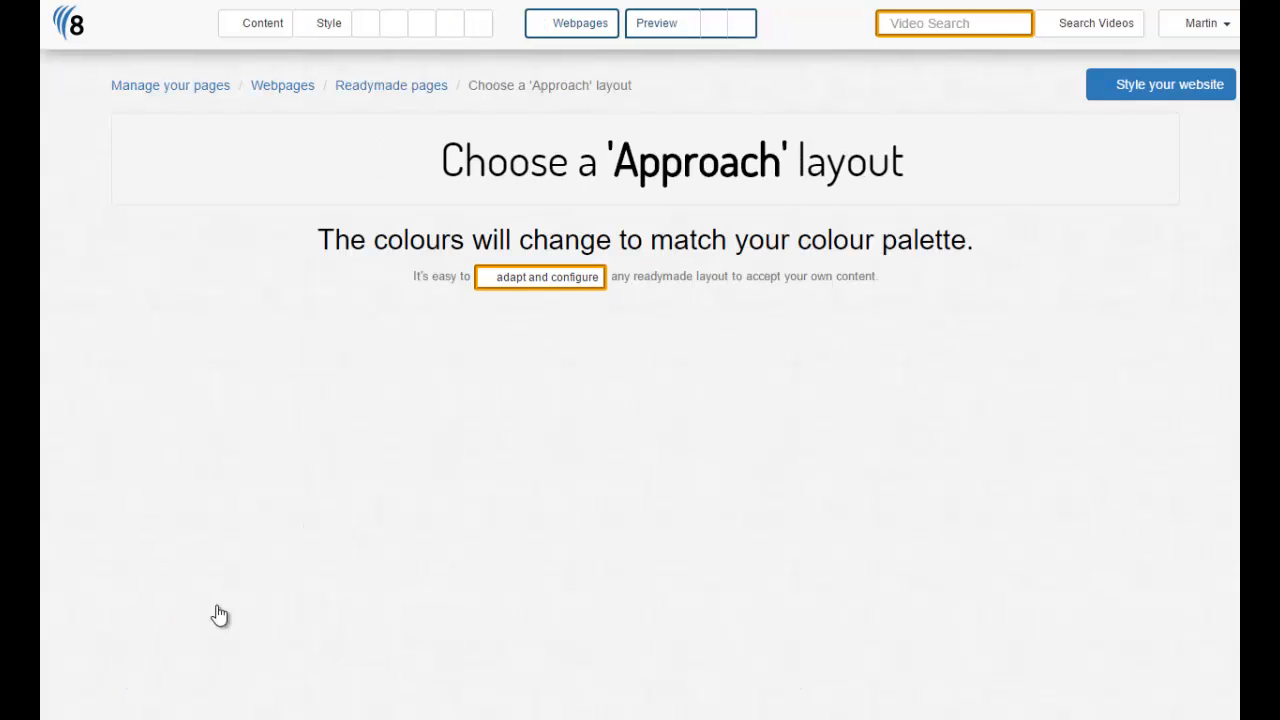
scroll(640, 400, down, 1)
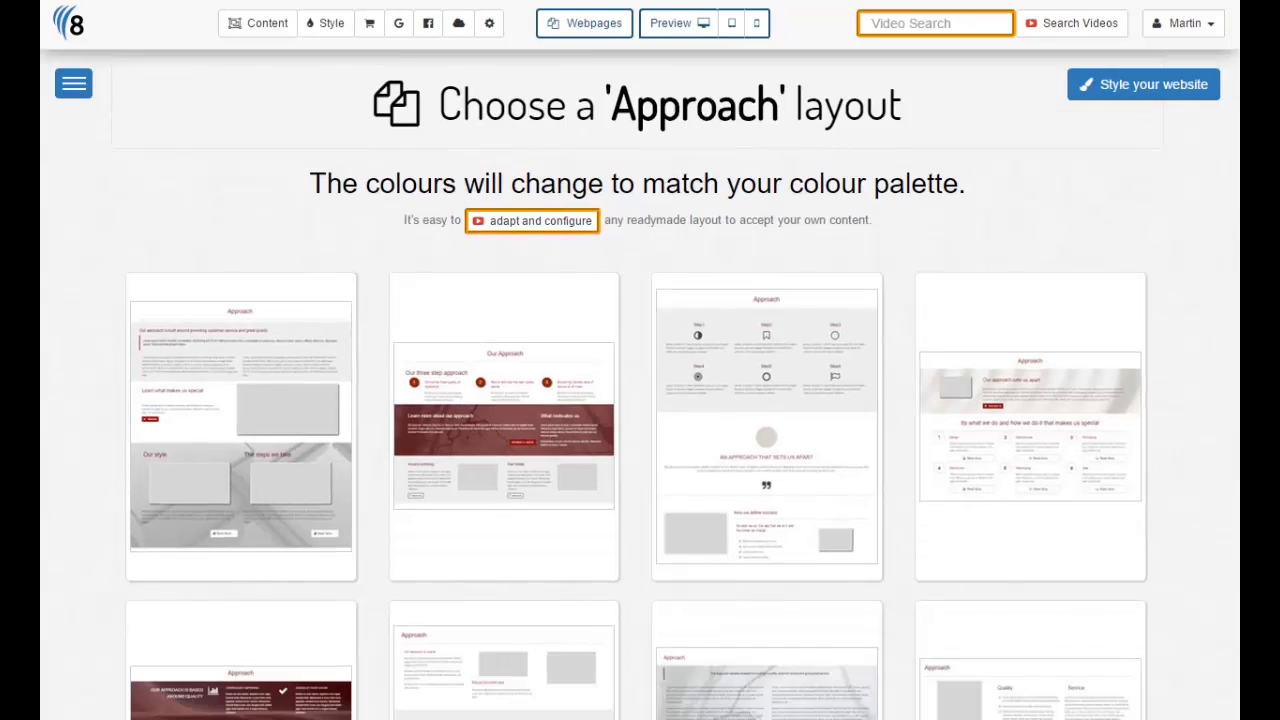
scroll(1234, 526, down, 3)
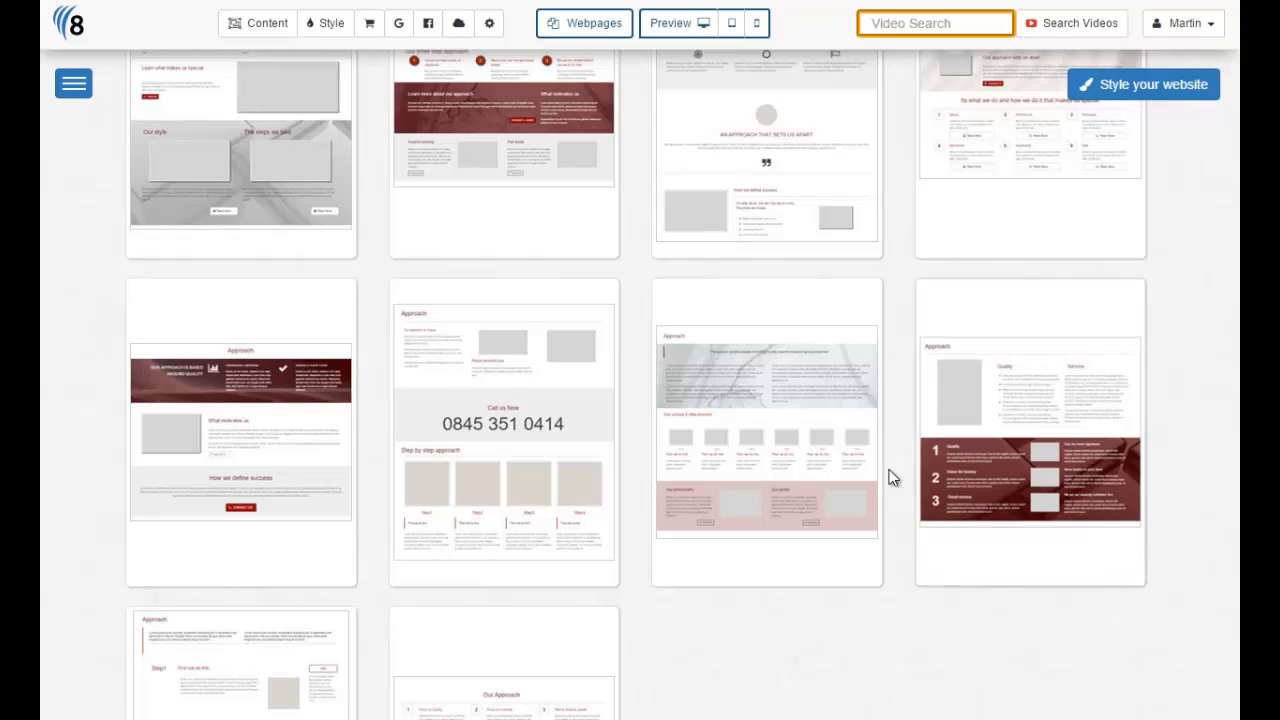
scroll(893, 478, down, 2)
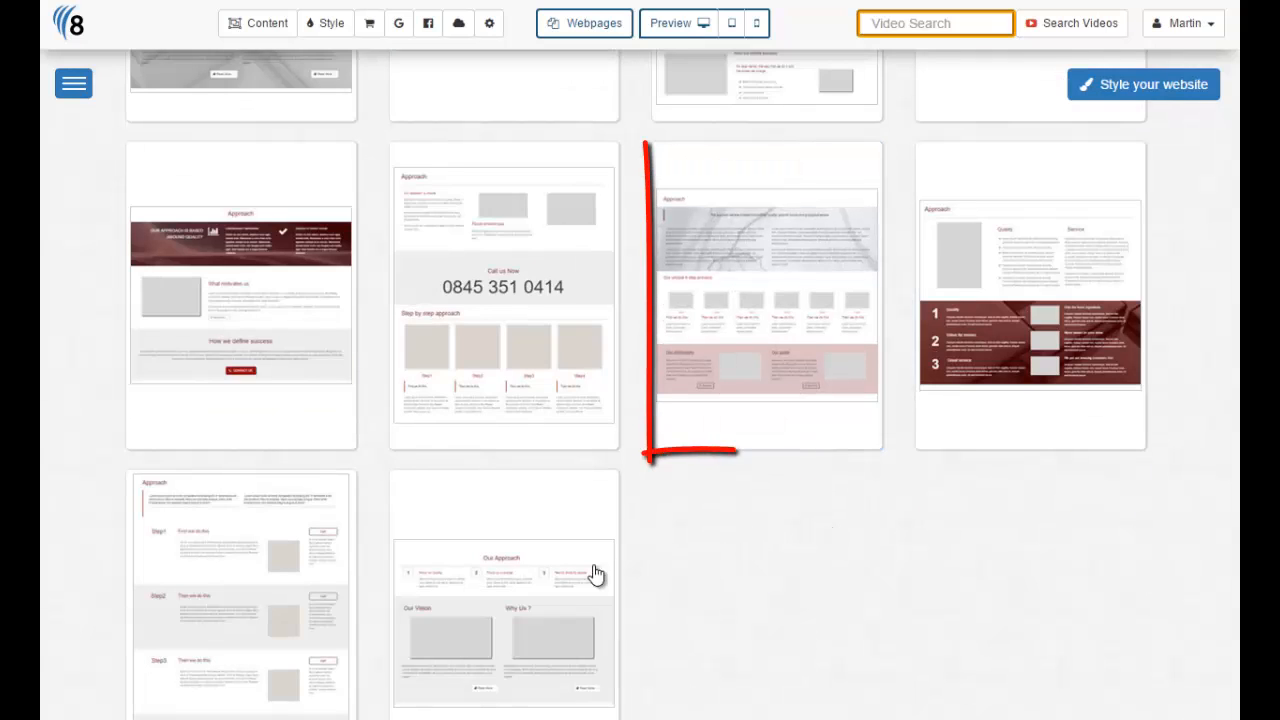
click(766, 306)
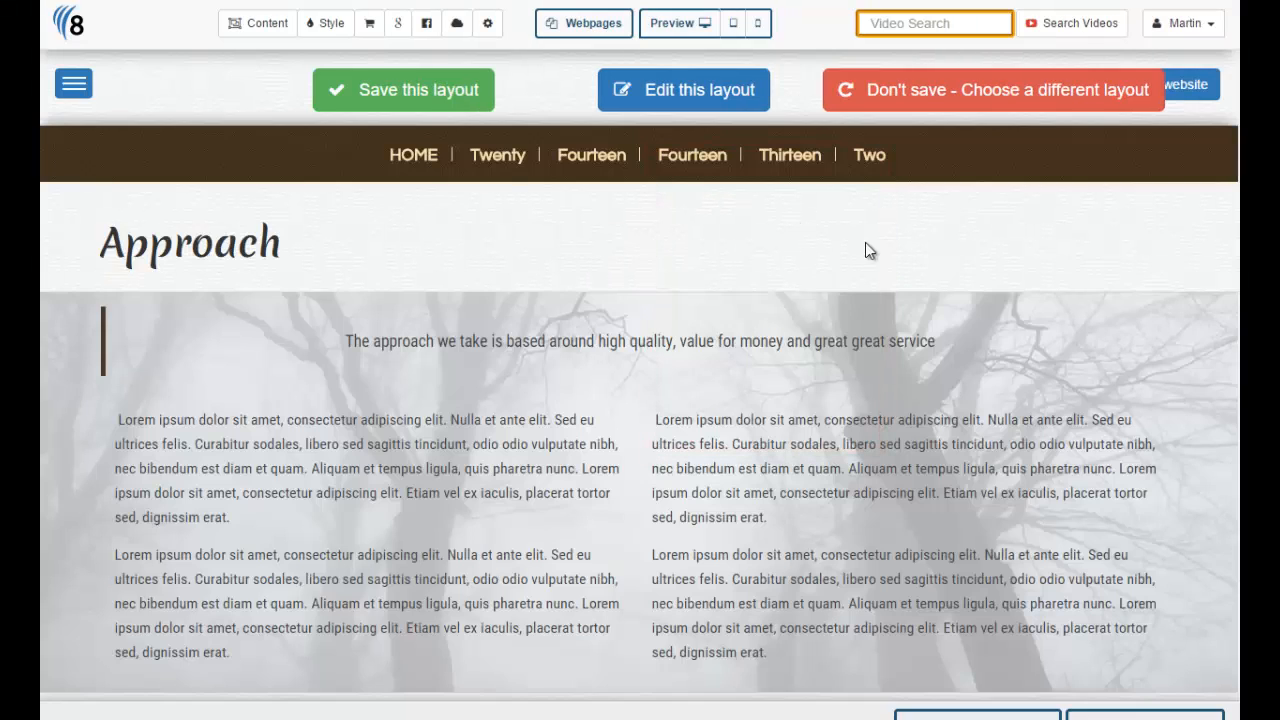
- Review the previewed Approach layout down to its philosophy and goals sections, and open it for editing
scroll(1217, 429, down, 9)
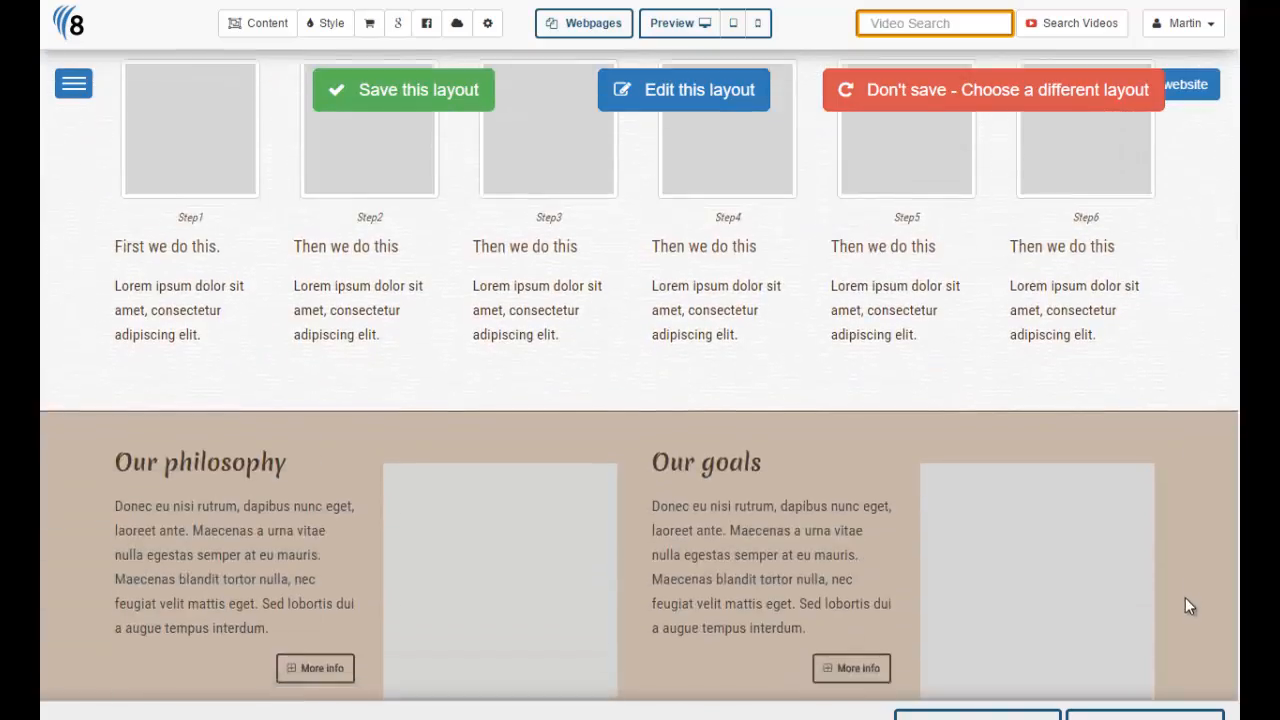
scroll(1176, 628, up, 3)
scroll(1187, 474, up, 6)
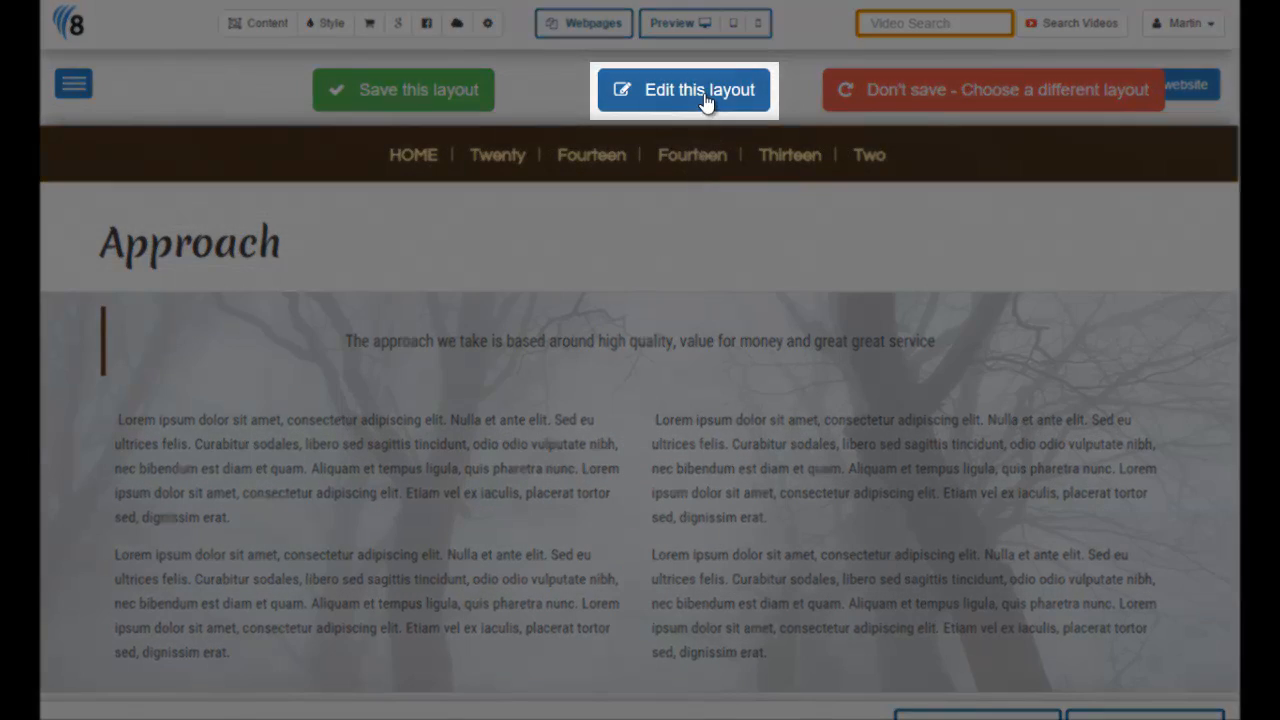
click(704, 93)
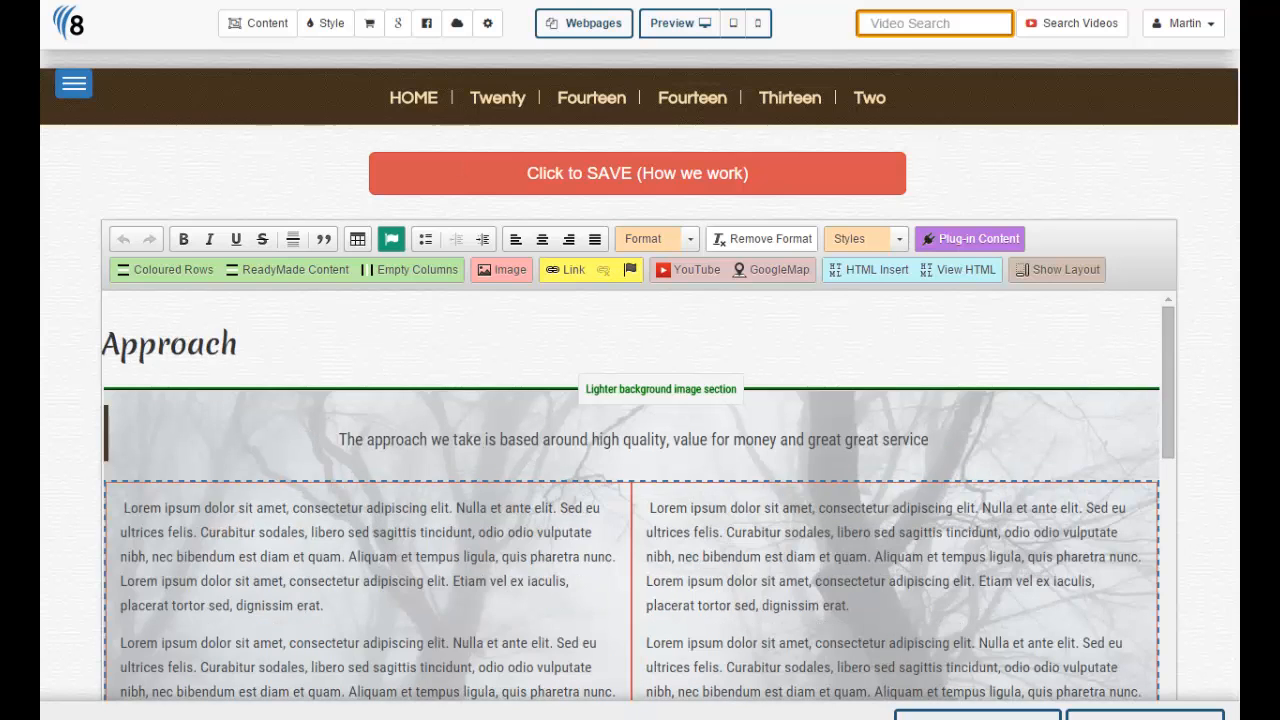
- Add the line "Frequent questions about how we work" below the Approach heading, followed by an empty line
scroll(316, 367, down, 3)
scroll(316, 367, up, 3)
click(329, 351)
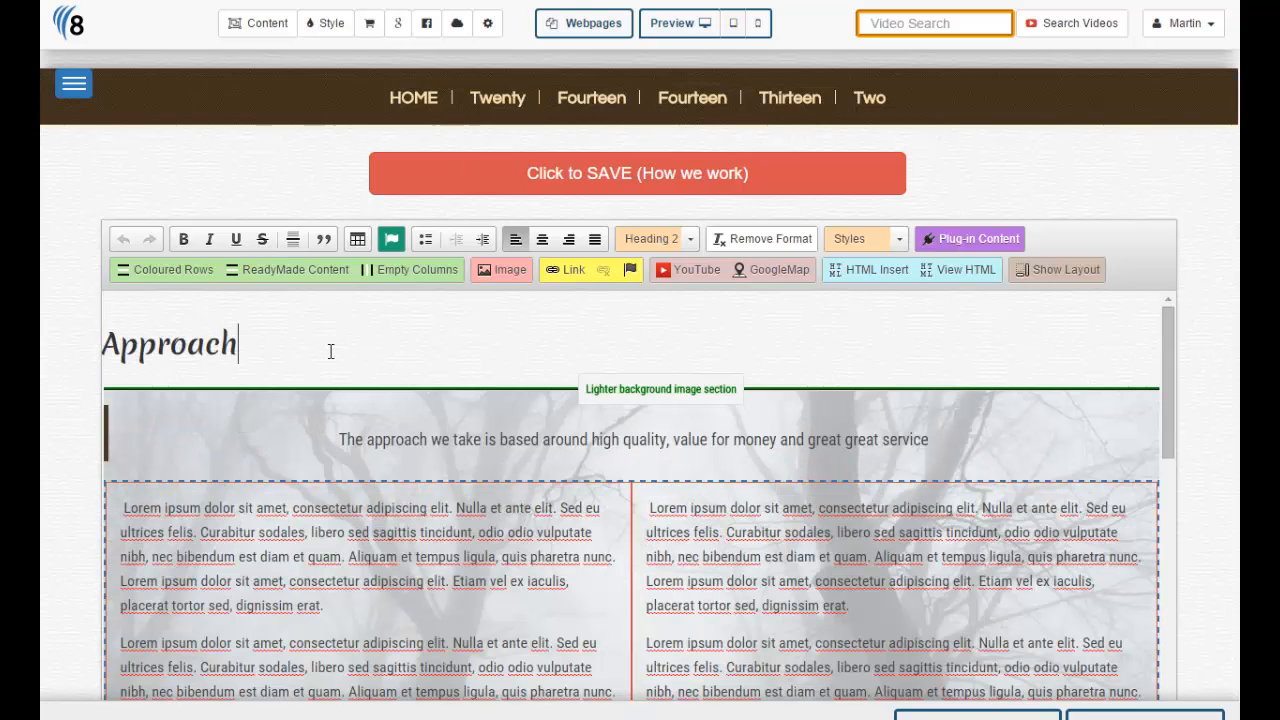
key(Return)
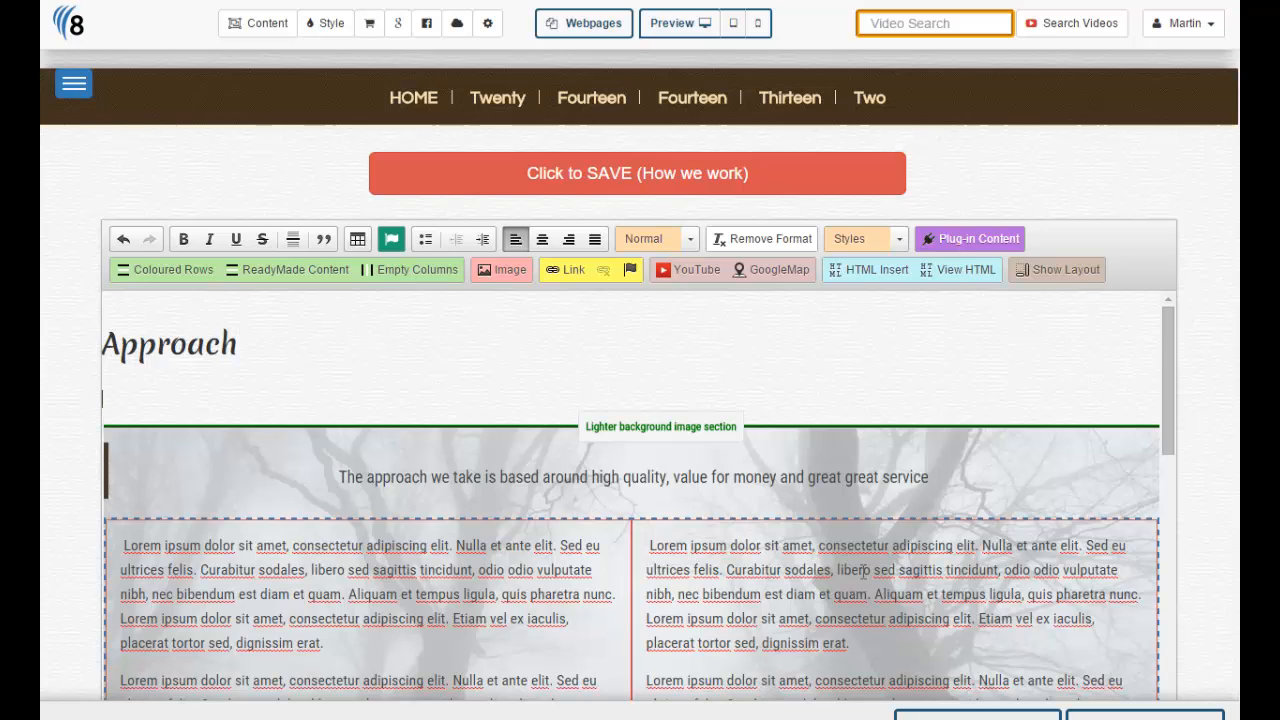
text(Frequent questions about how we work)
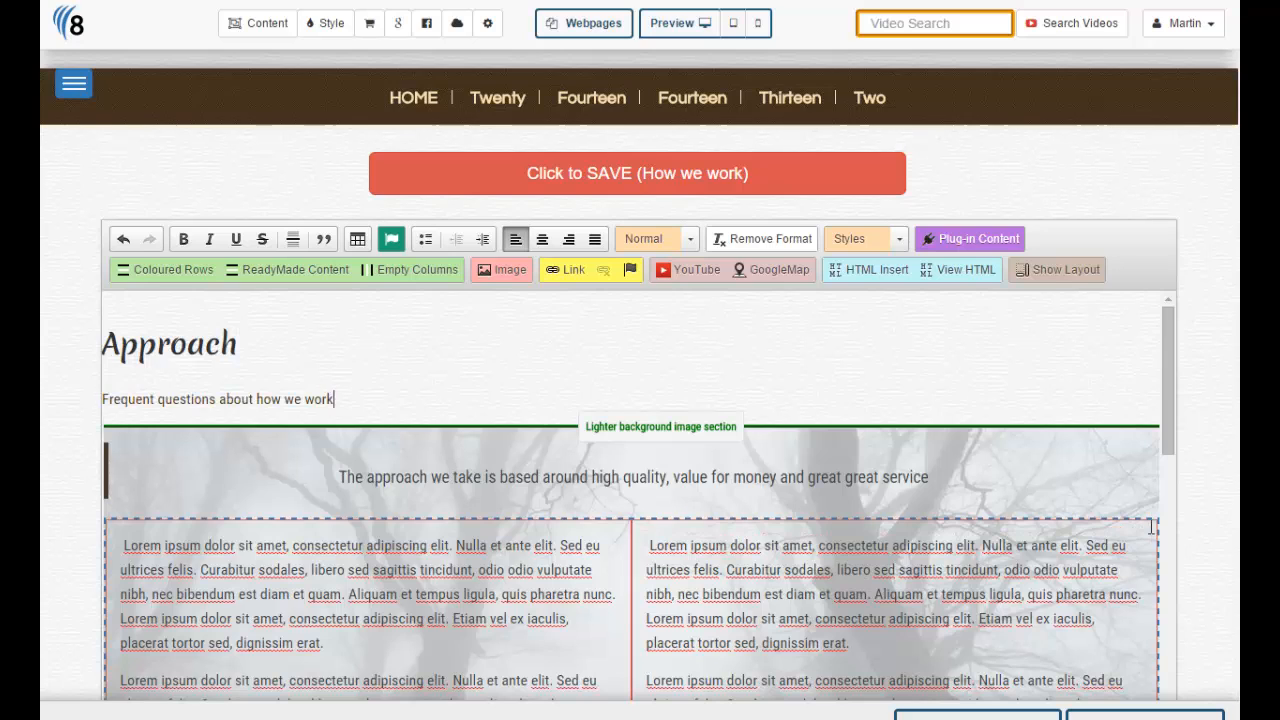
key(Return)
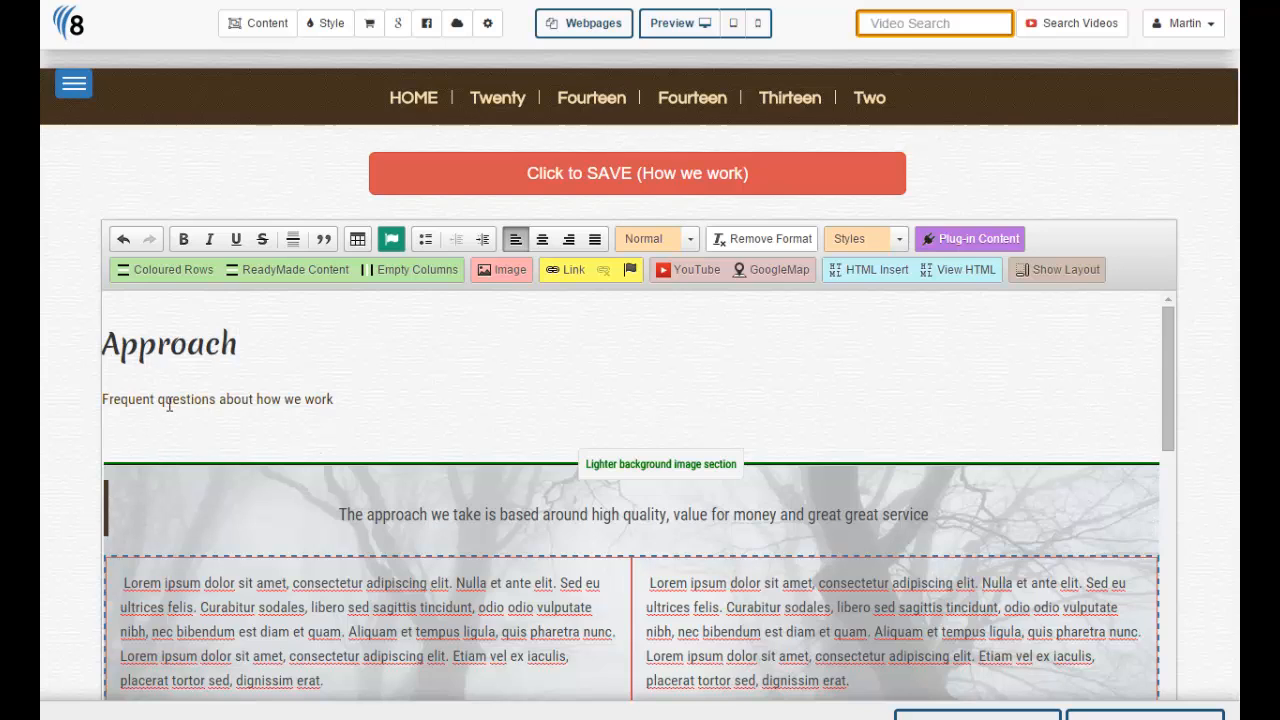
- Format the line "Frequent questions about how we work" as Heading 2
drag(341, 399, 101, 399)
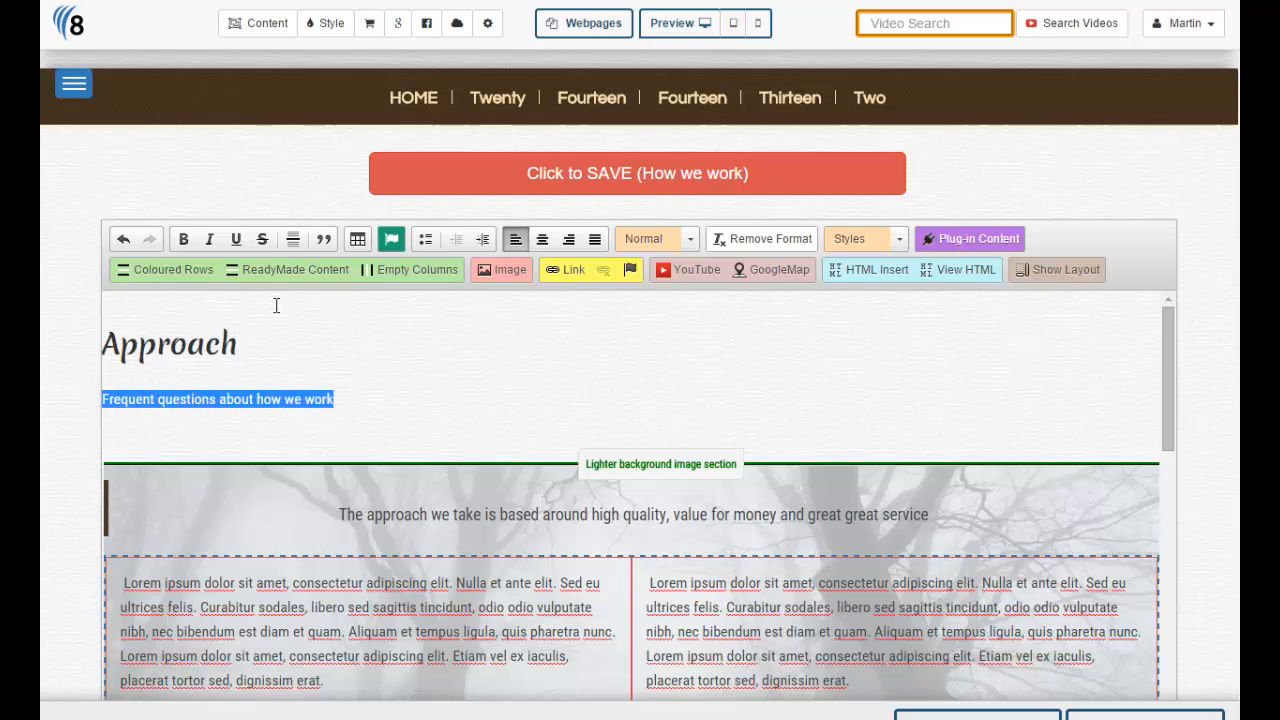
click(666, 240)
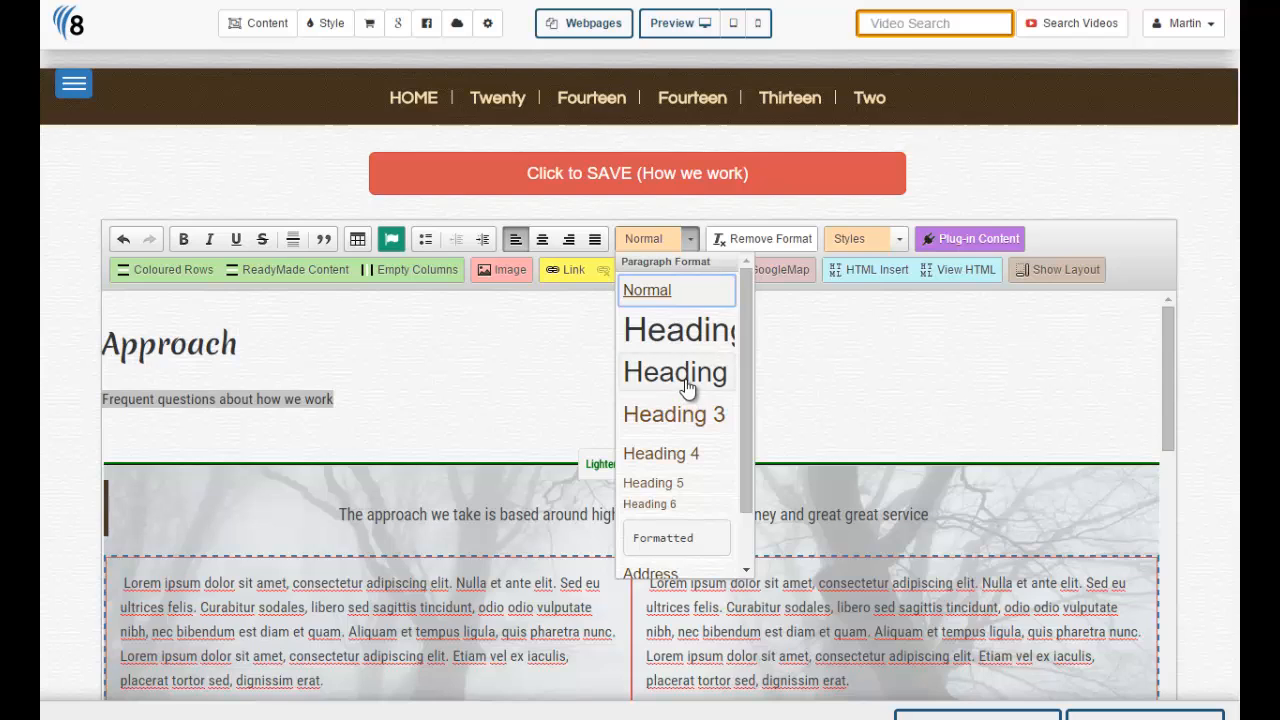
click(687, 386)
- Insert a horizontal line between the Approach heading and the frequent questions heading
click(341, 378)
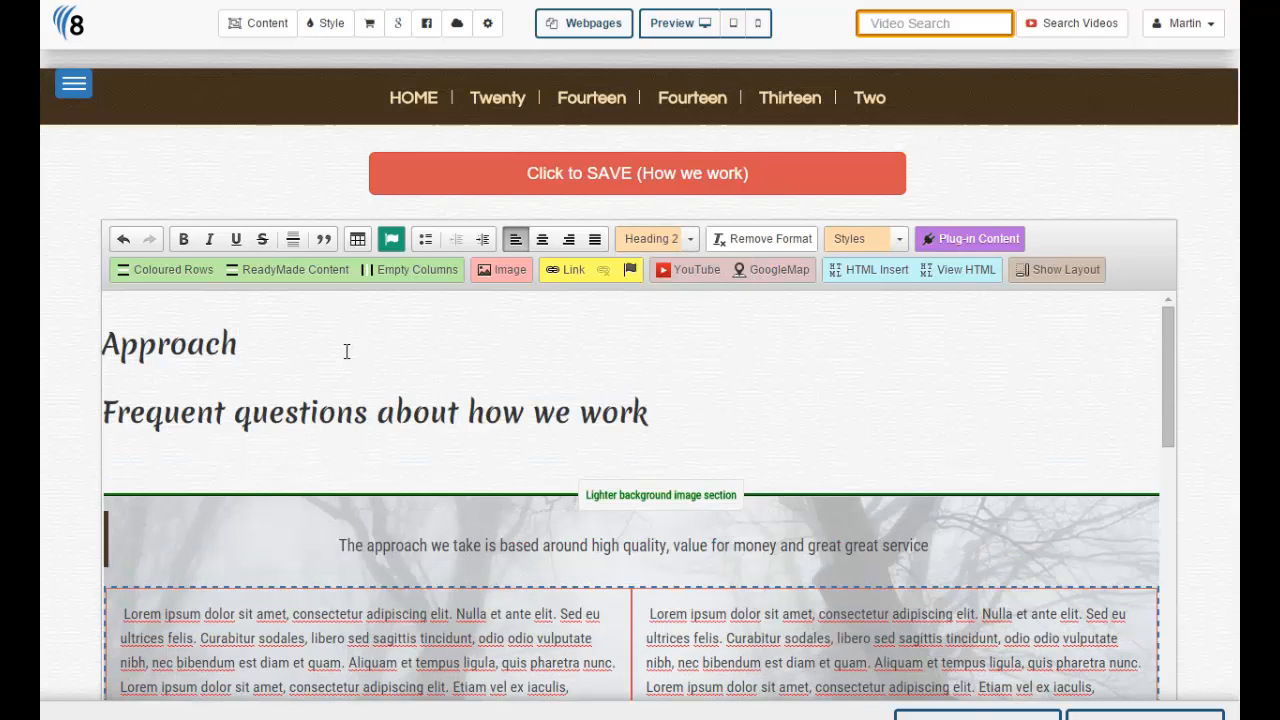
key(Return)
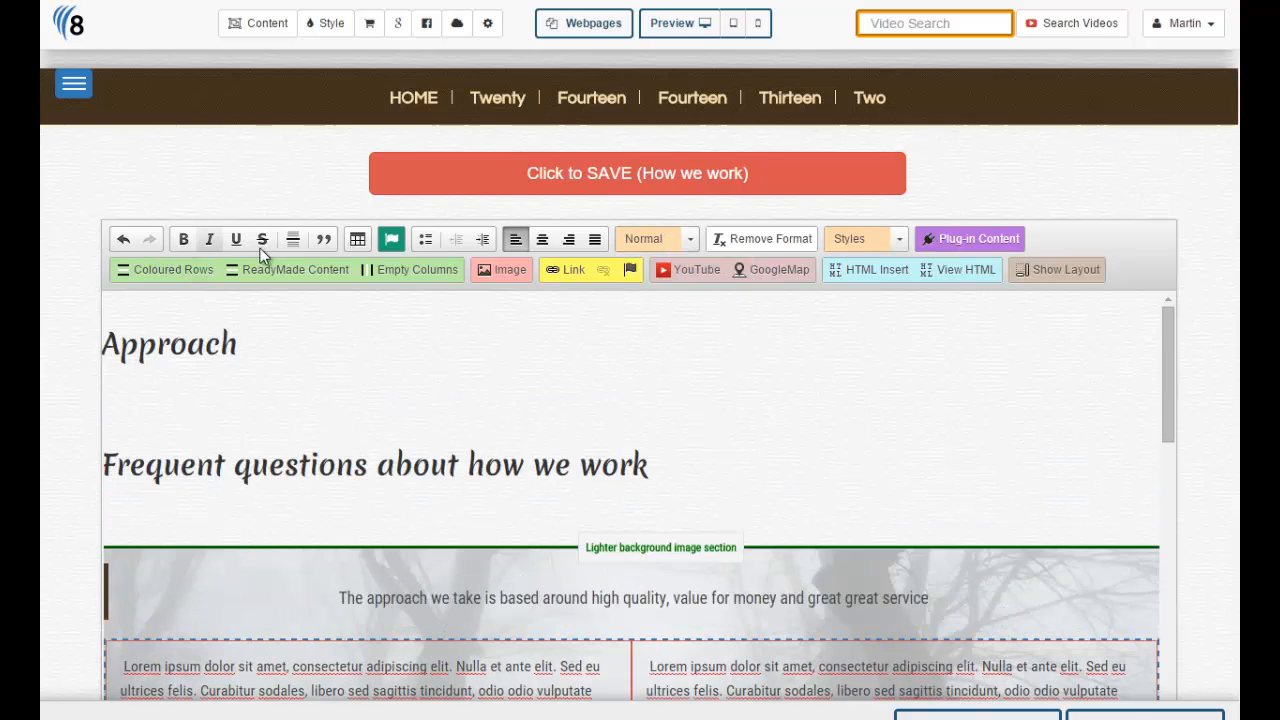
click(292, 241)
- Insert a White coloured row beneath the frequent questions heading
click(164, 477)
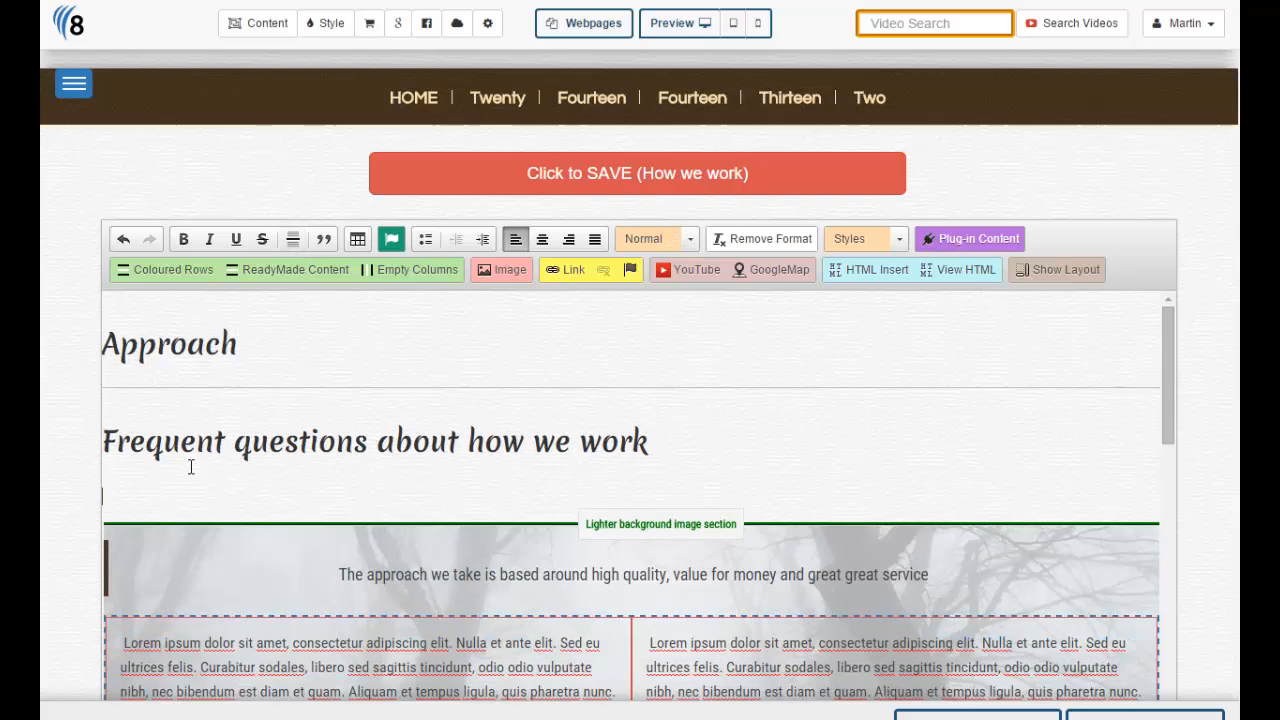
click(166, 270)
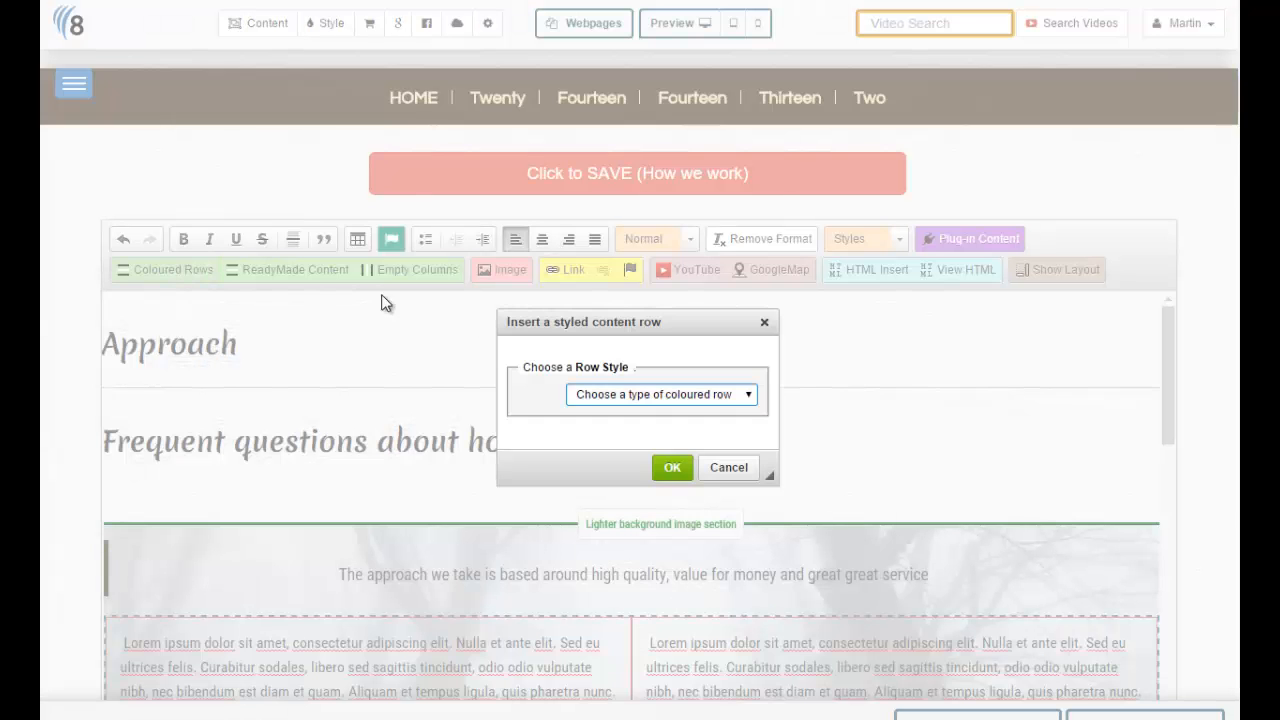
click(648, 393)
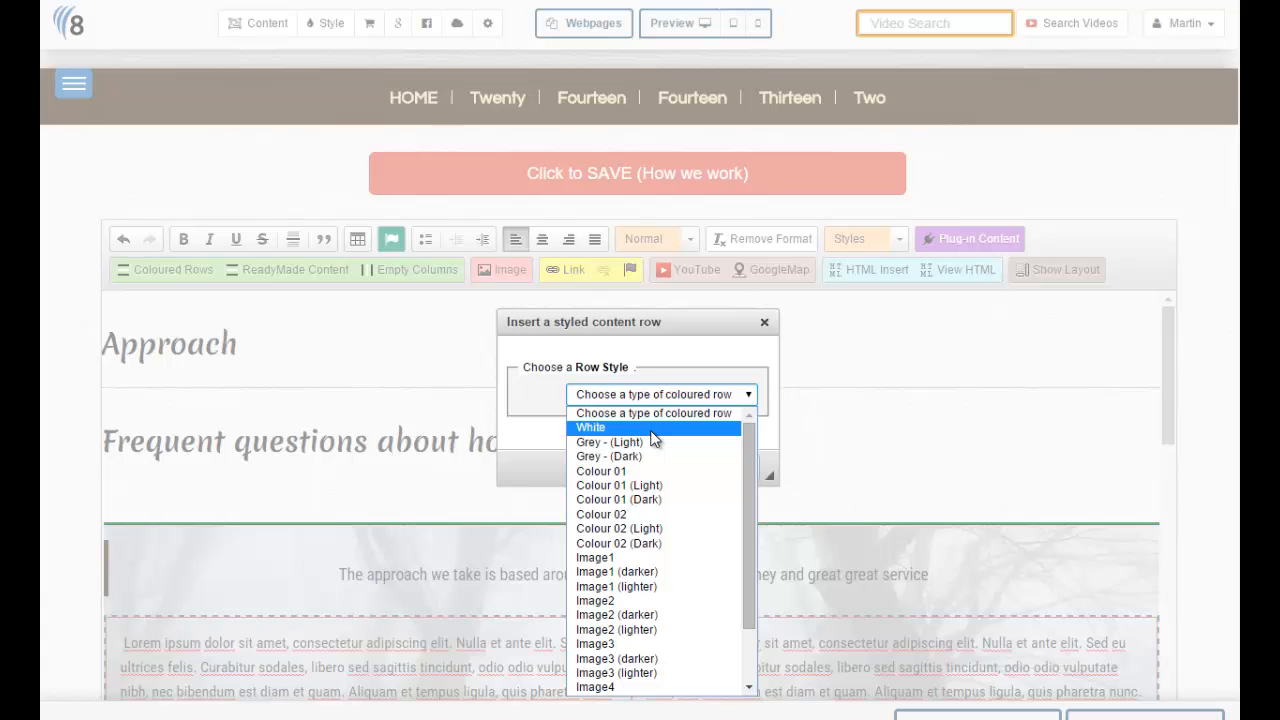
click(652, 428)
click(748, 705)
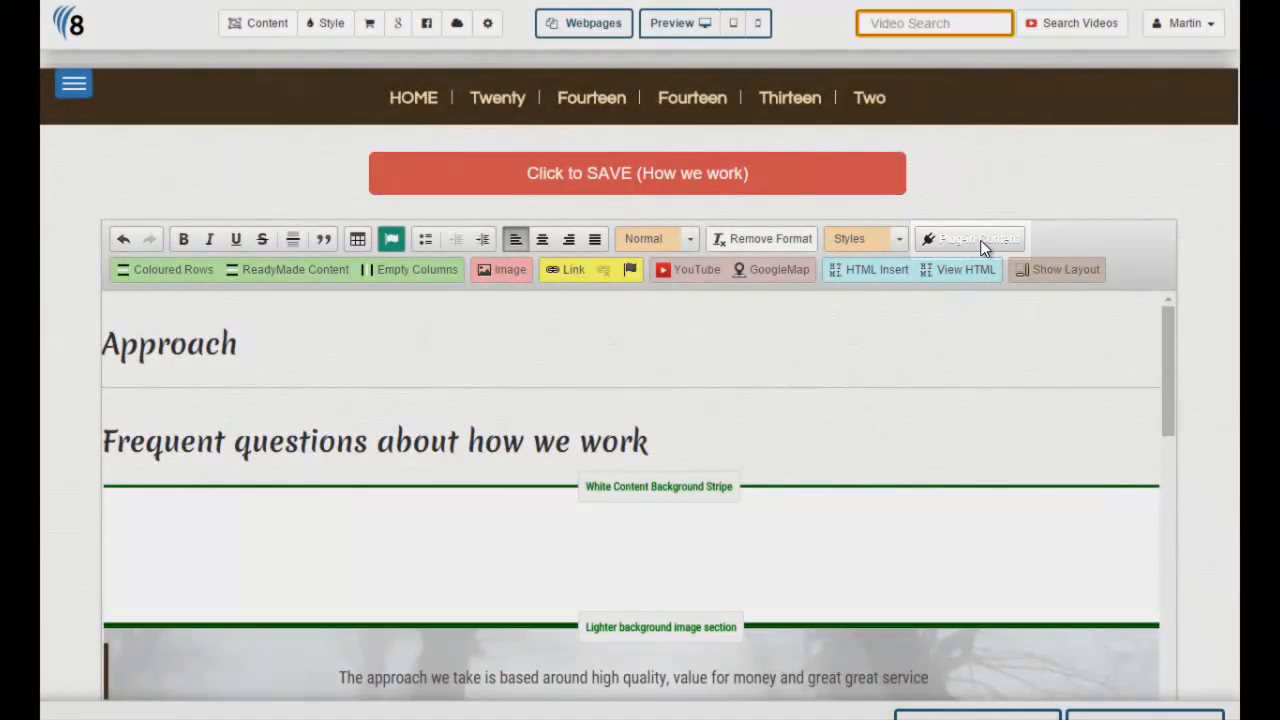
- Insert an F.A.Q.s plugin with the "Quote questions" set into the white row
click(980, 240)
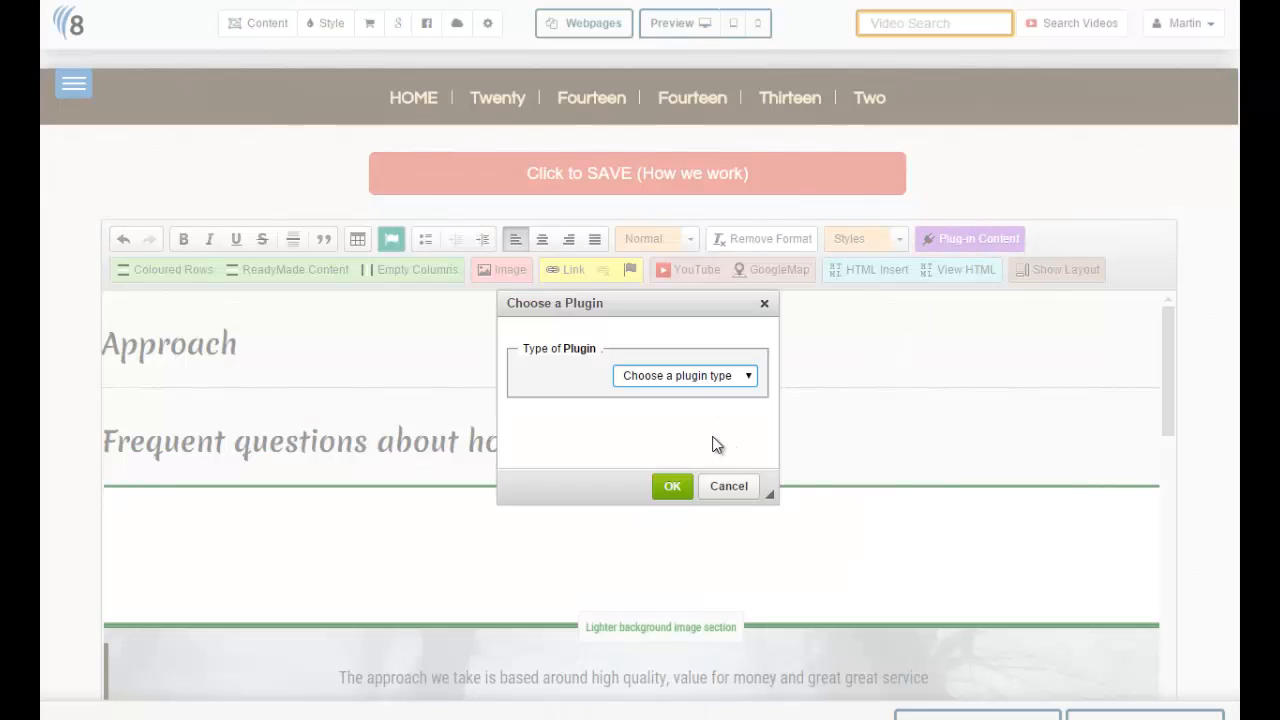
click(689, 377)
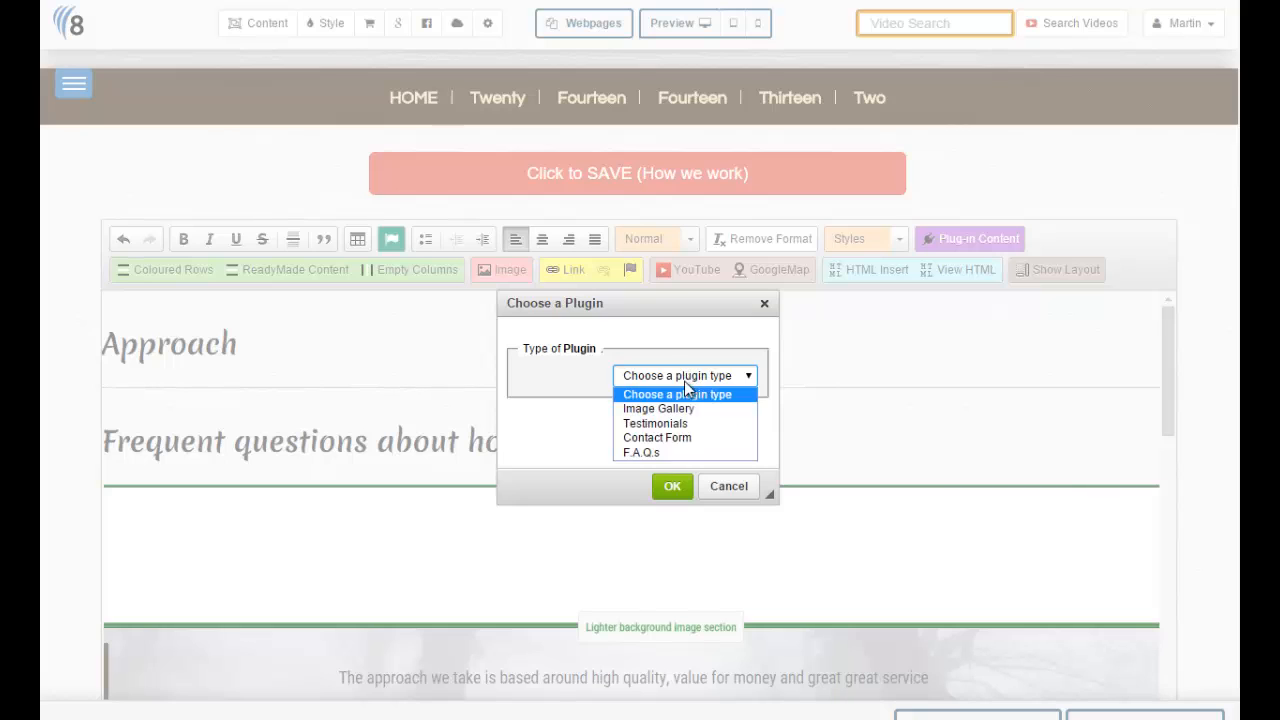
click(661, 451)
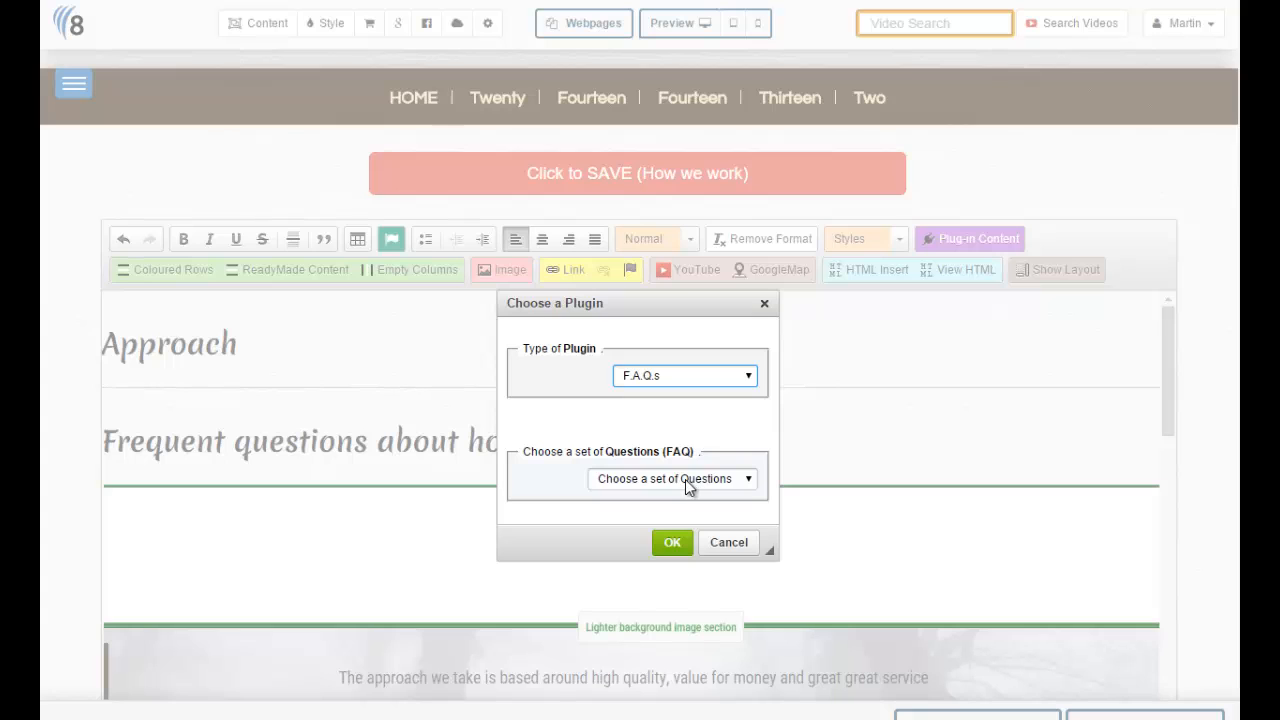
click(685, 479)
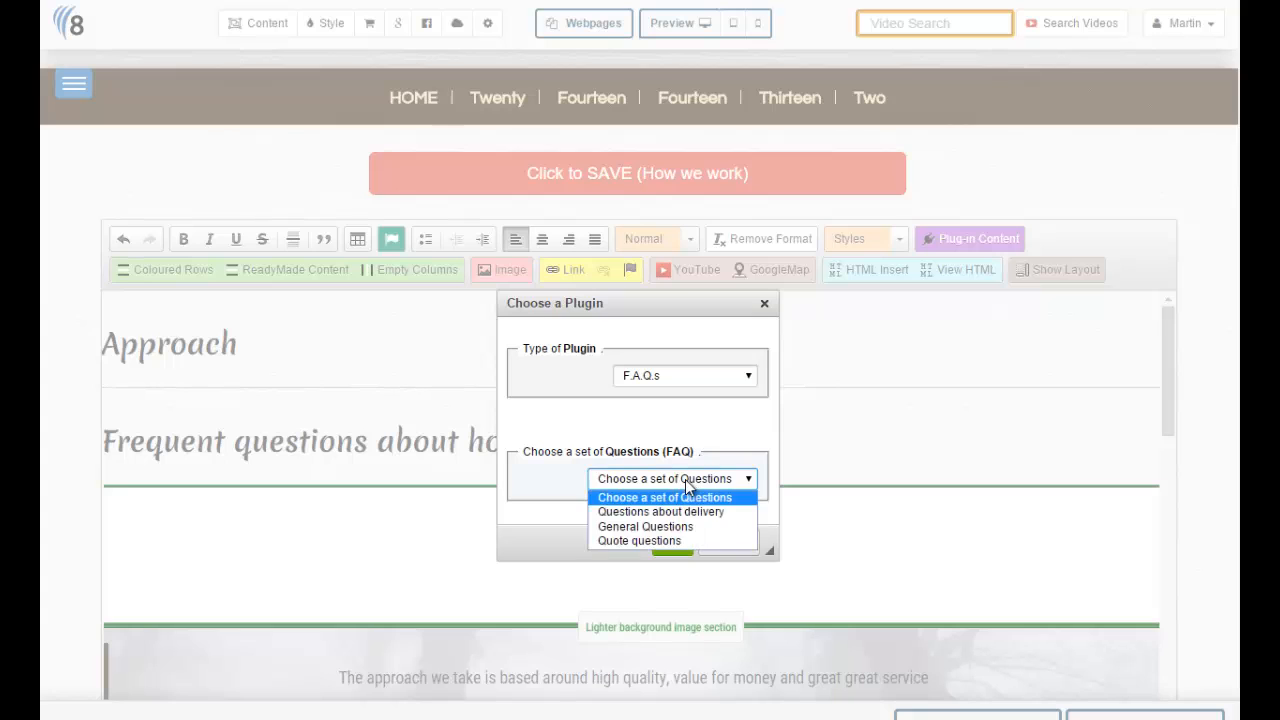
click(666, 541)
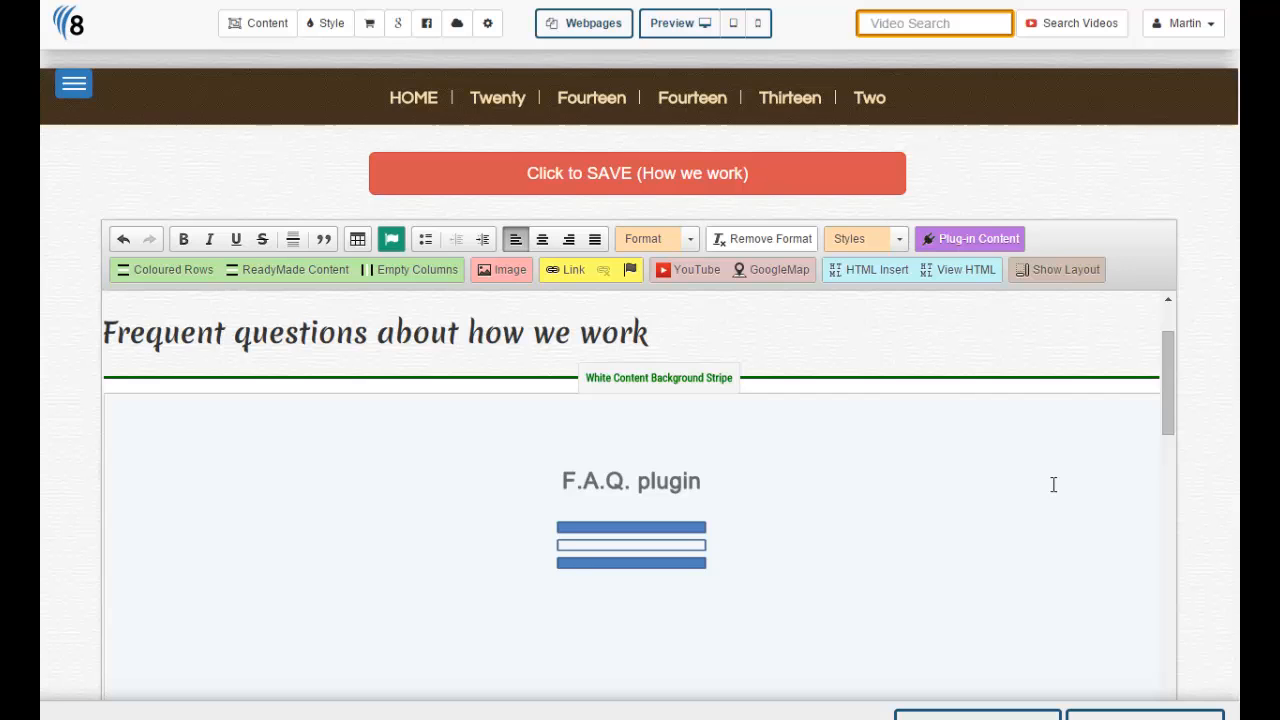
- Save the How we work page and look through the published questions section
mouse_move(1170, 410)
mouse_down()
mouse_move(1170, 445)
mouse_move(1170, 417)
mouse_up()
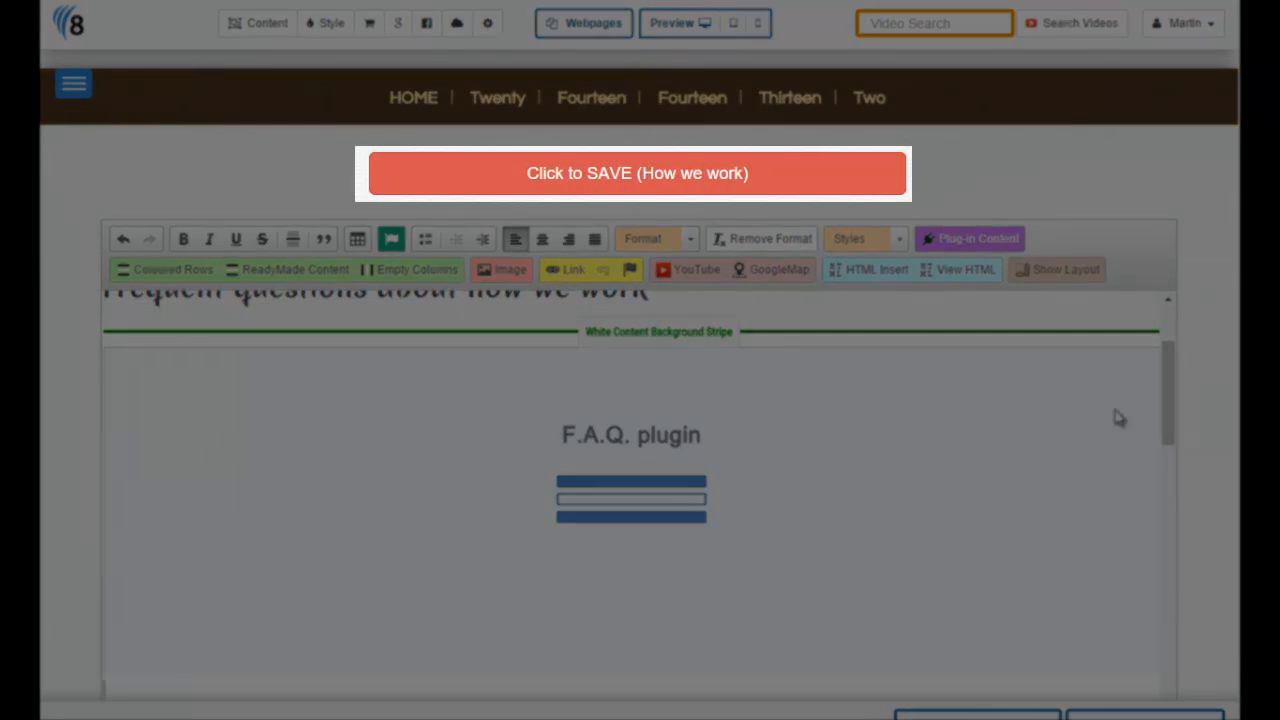
click(669, 187)
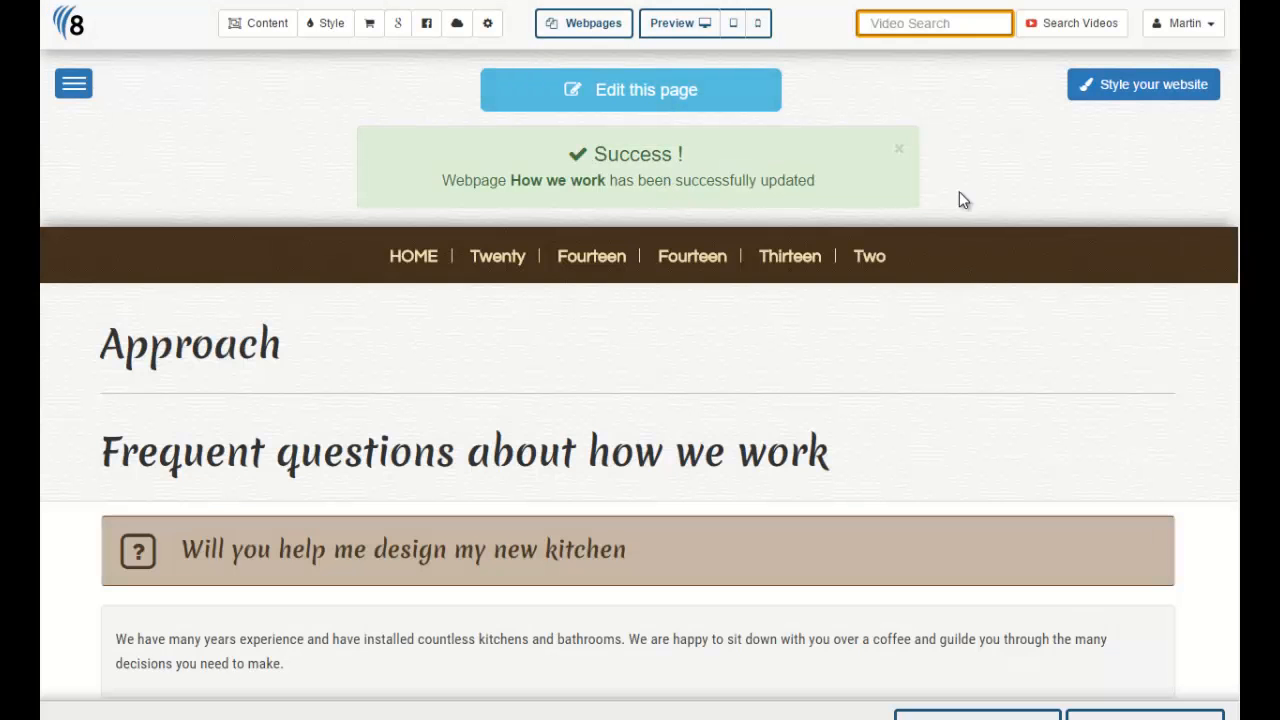
scroll(640, 400, down, 6)
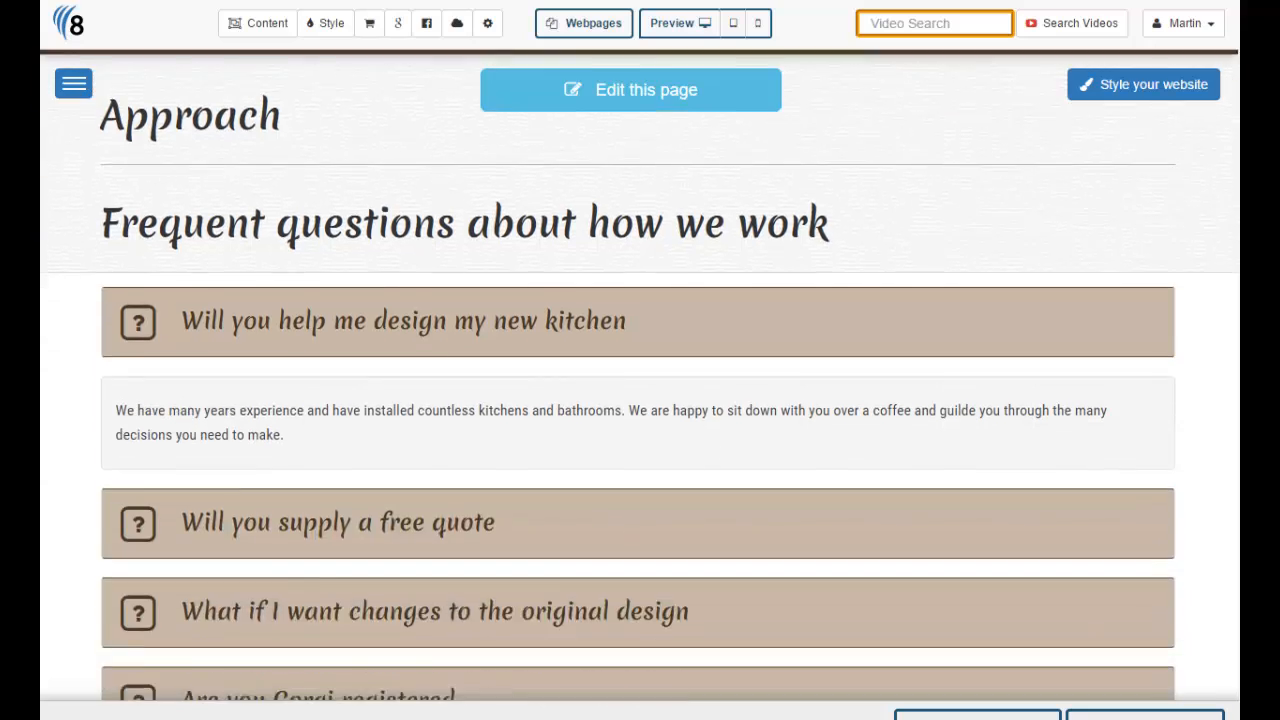
- Expand the answers to the free quote, design changes and Corgi registration questions on the published page
scroll(640, 377, up, 5)
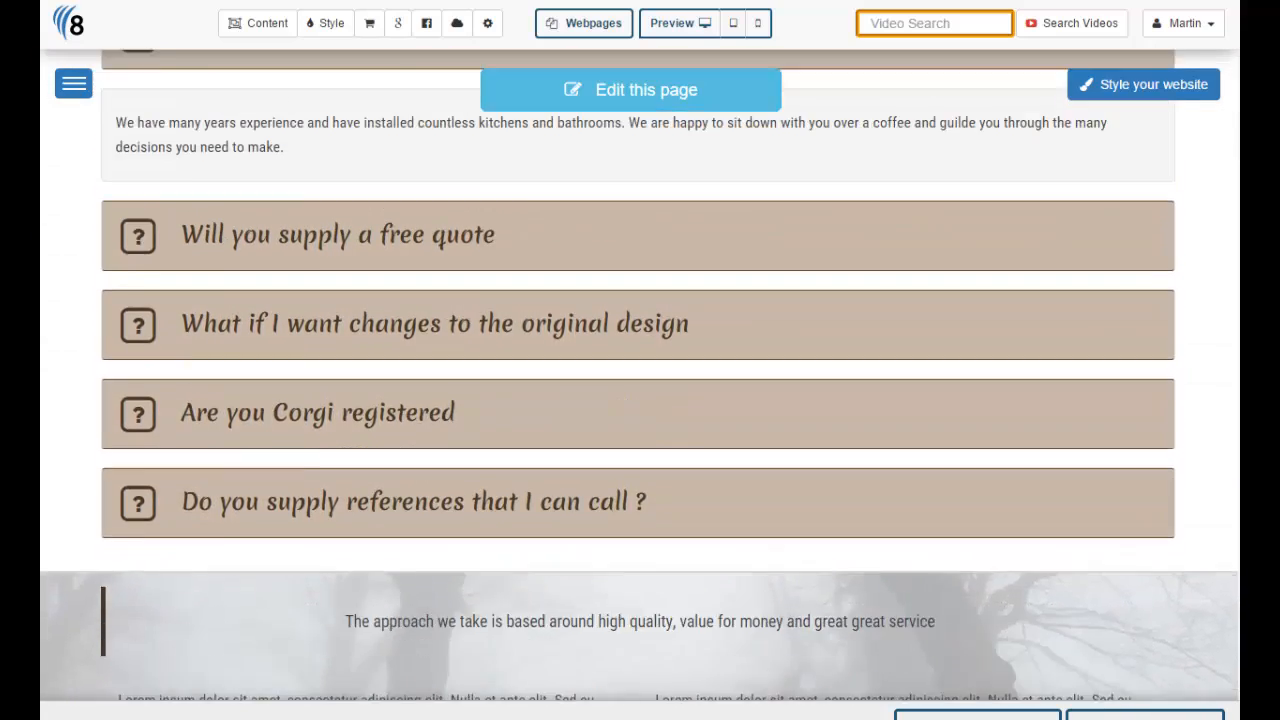
scroll(596, 394, down, 3)
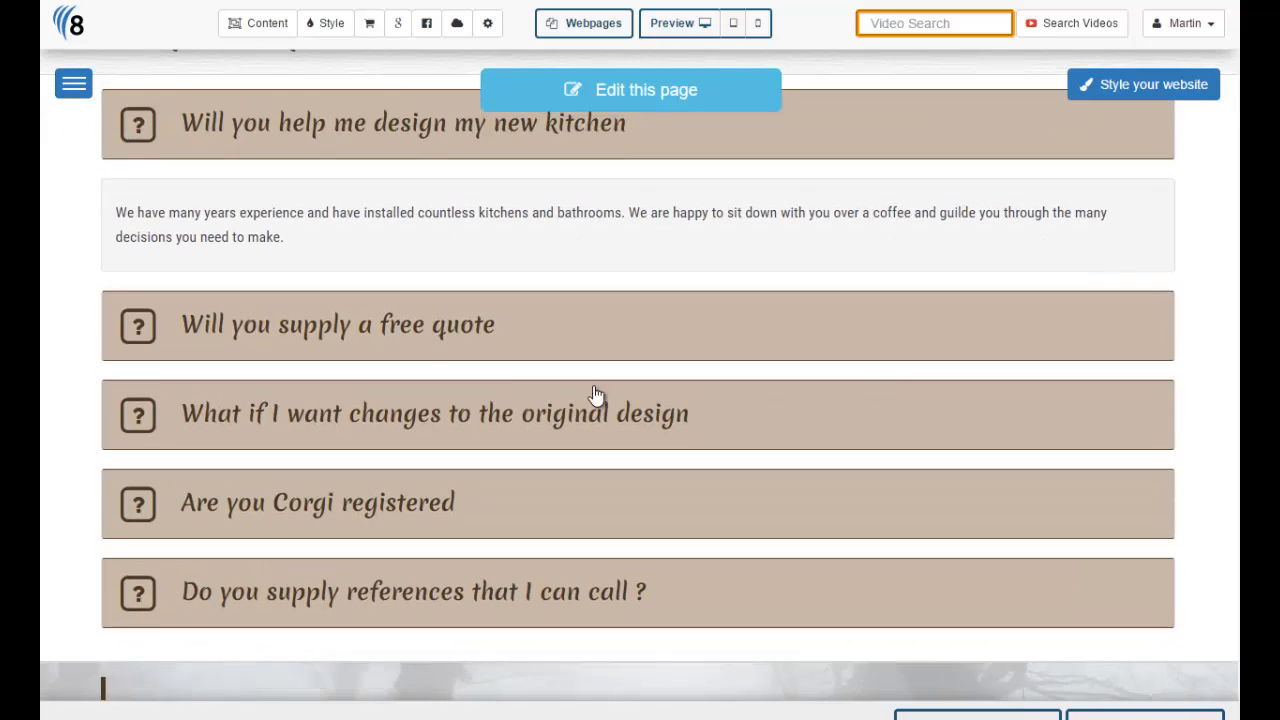
click(407, 324)
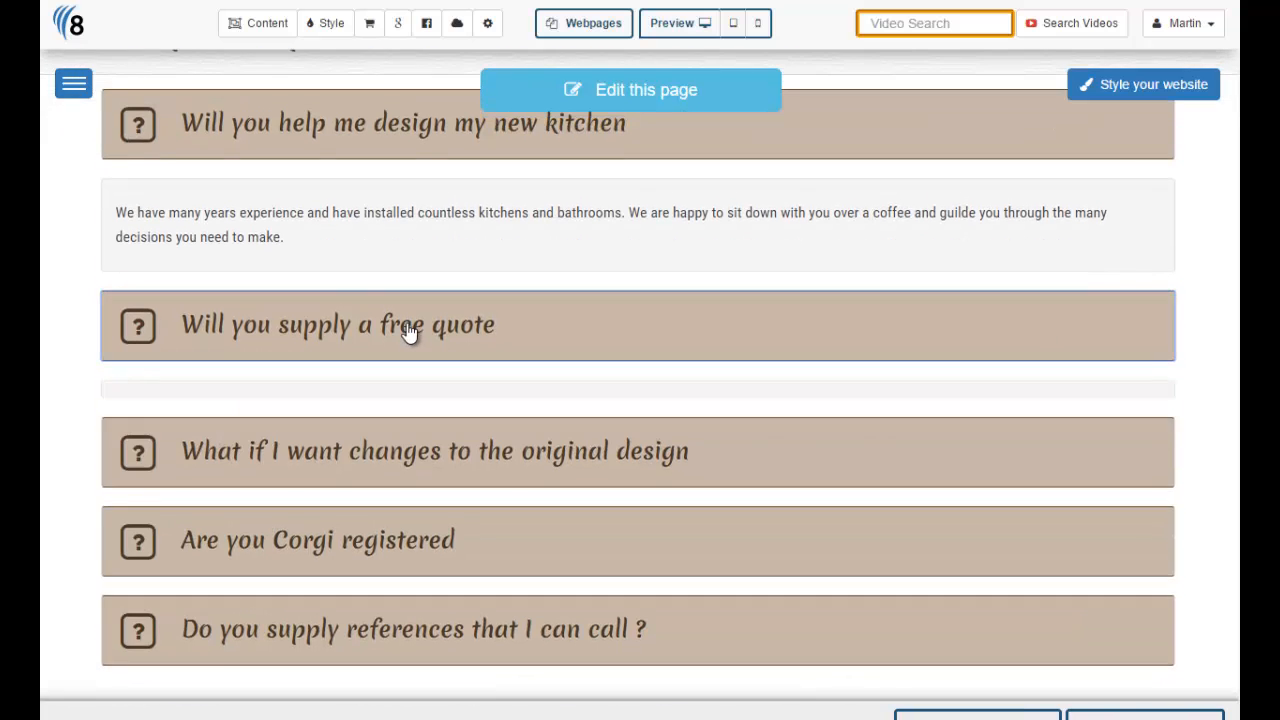
click(428, 416)
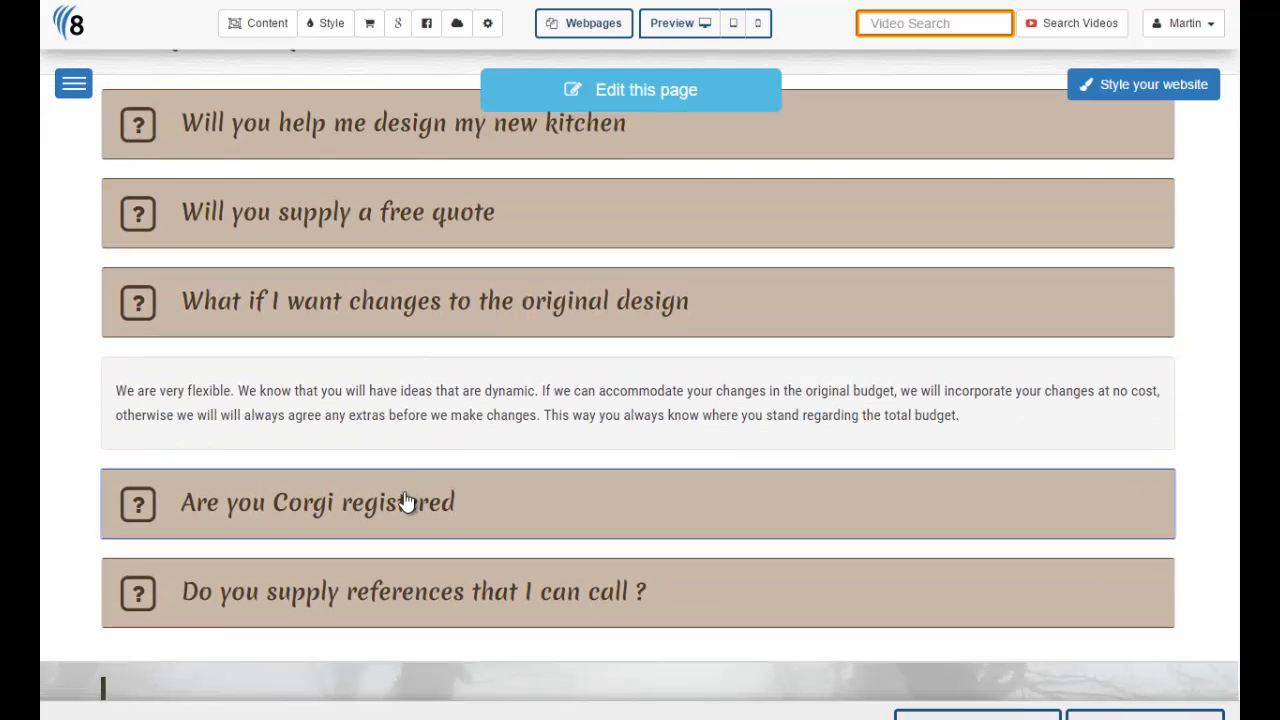
click(405, 500)
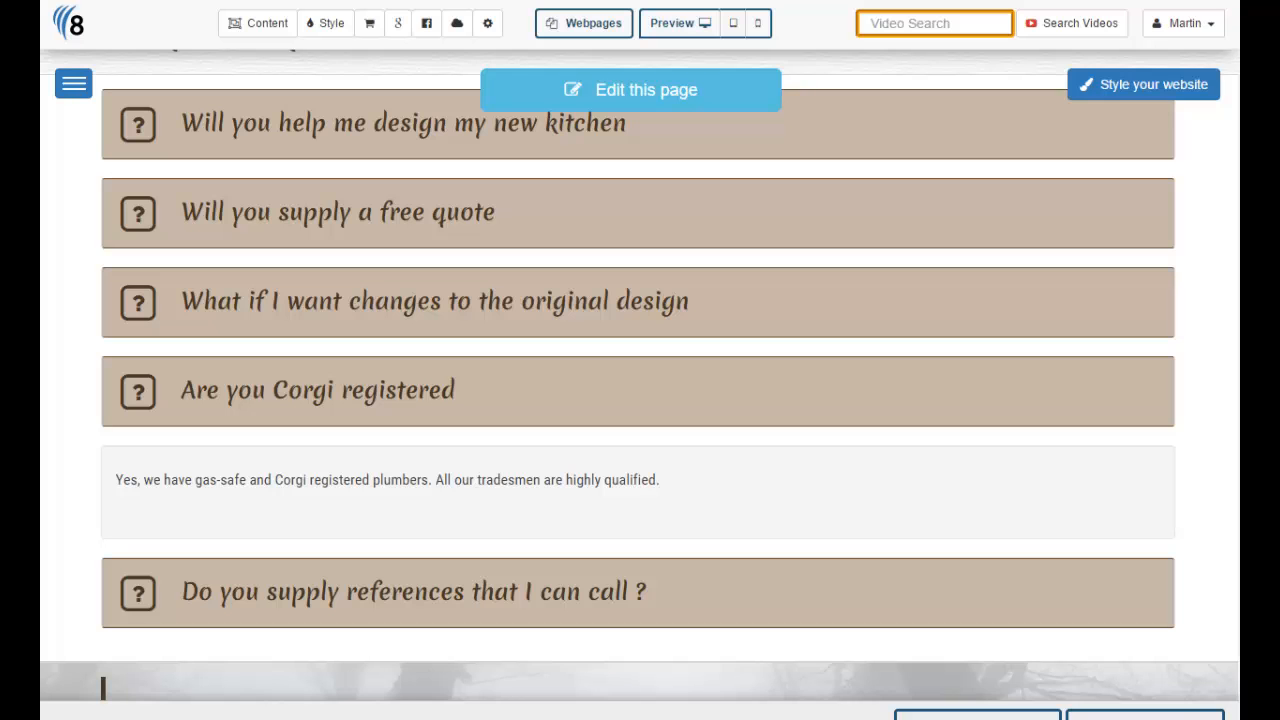
- Reopen the How we work page for editing and delete the F.A.Q. plugin from the white row
click(716, 97)
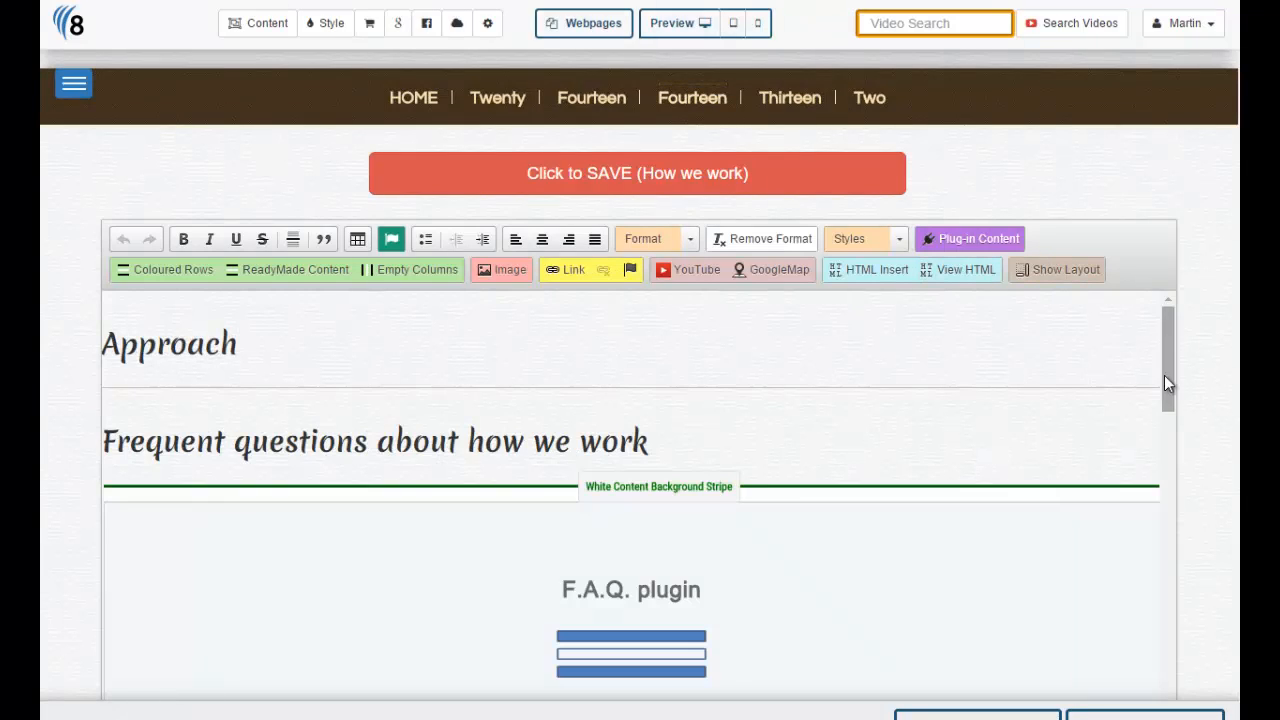
scroll(640, 363, down, 1)
scroll(1217, 409, down, 1)
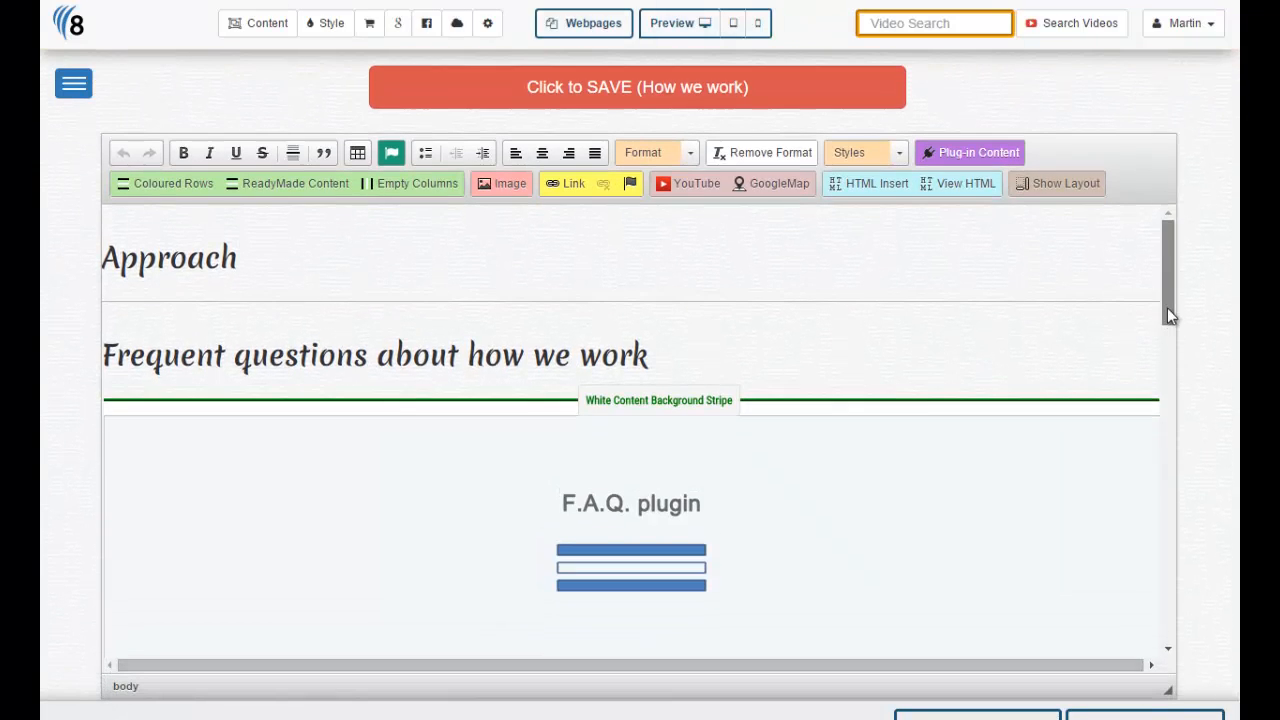
scroll(1167, 308, down, 3)
click(639, 418)
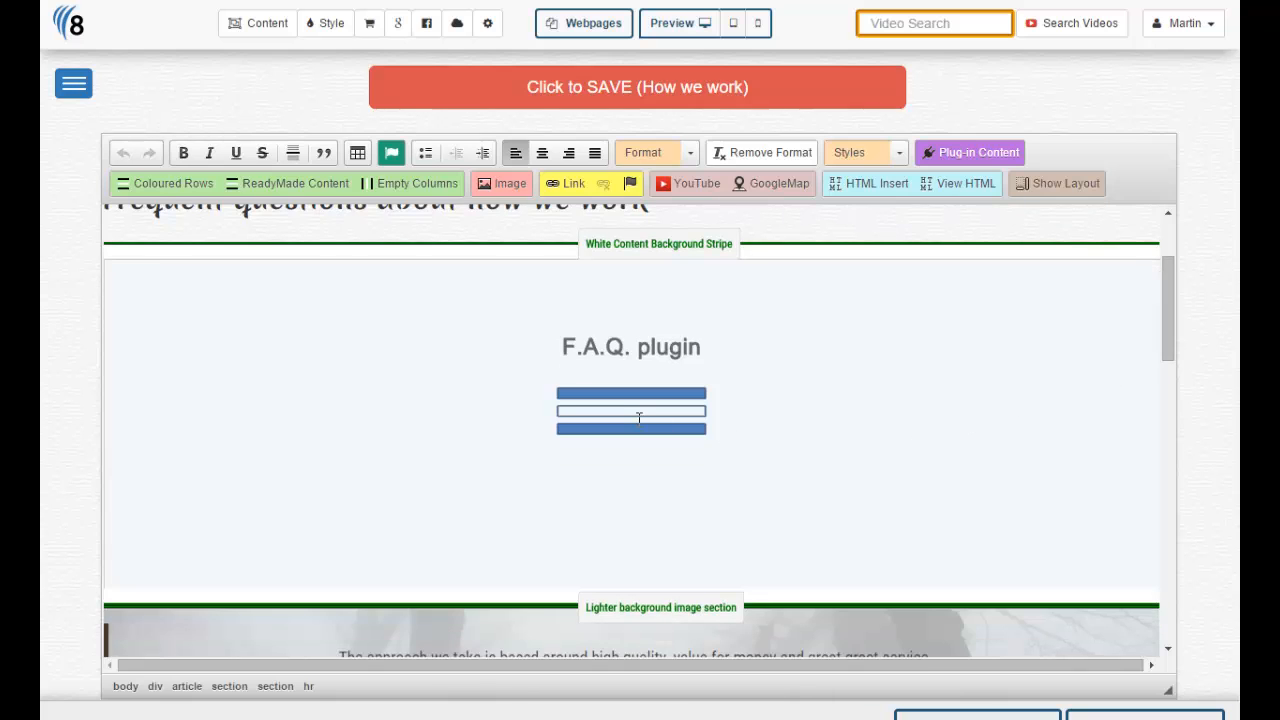
key(Delete)
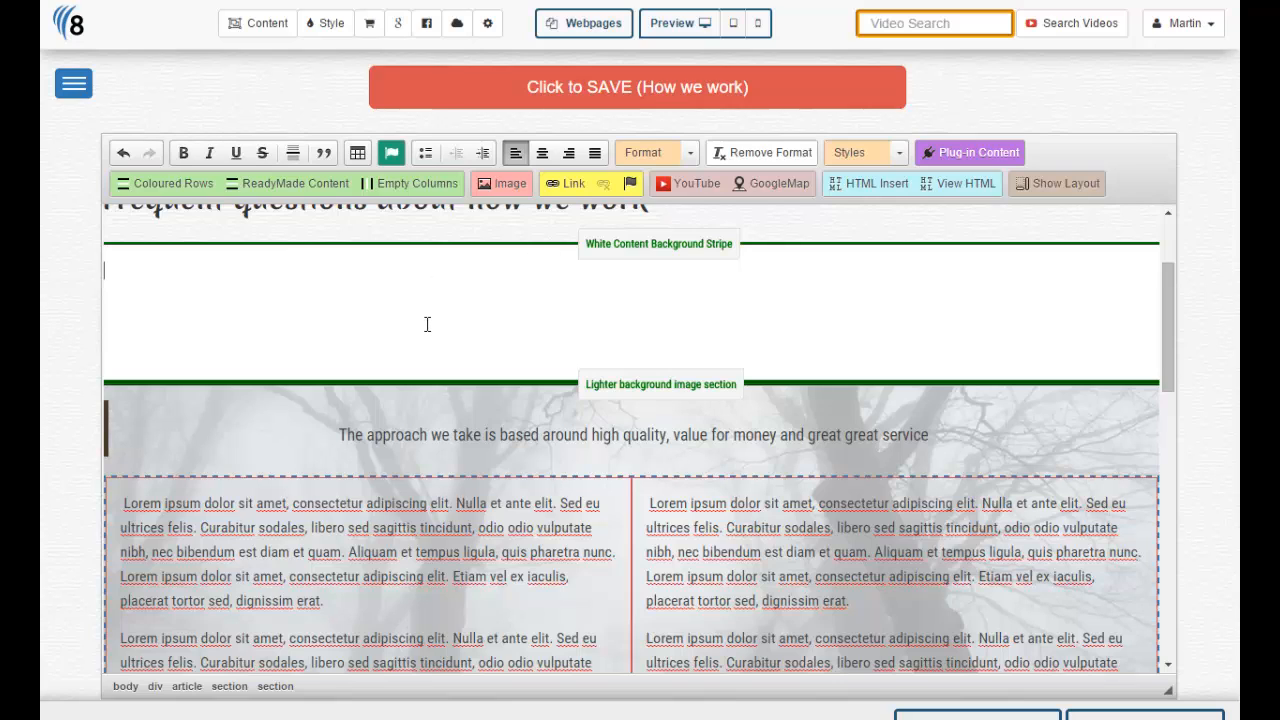
- Insert a "2 Cols (5:7)" column layout into the emptied white row
click(391, 185)
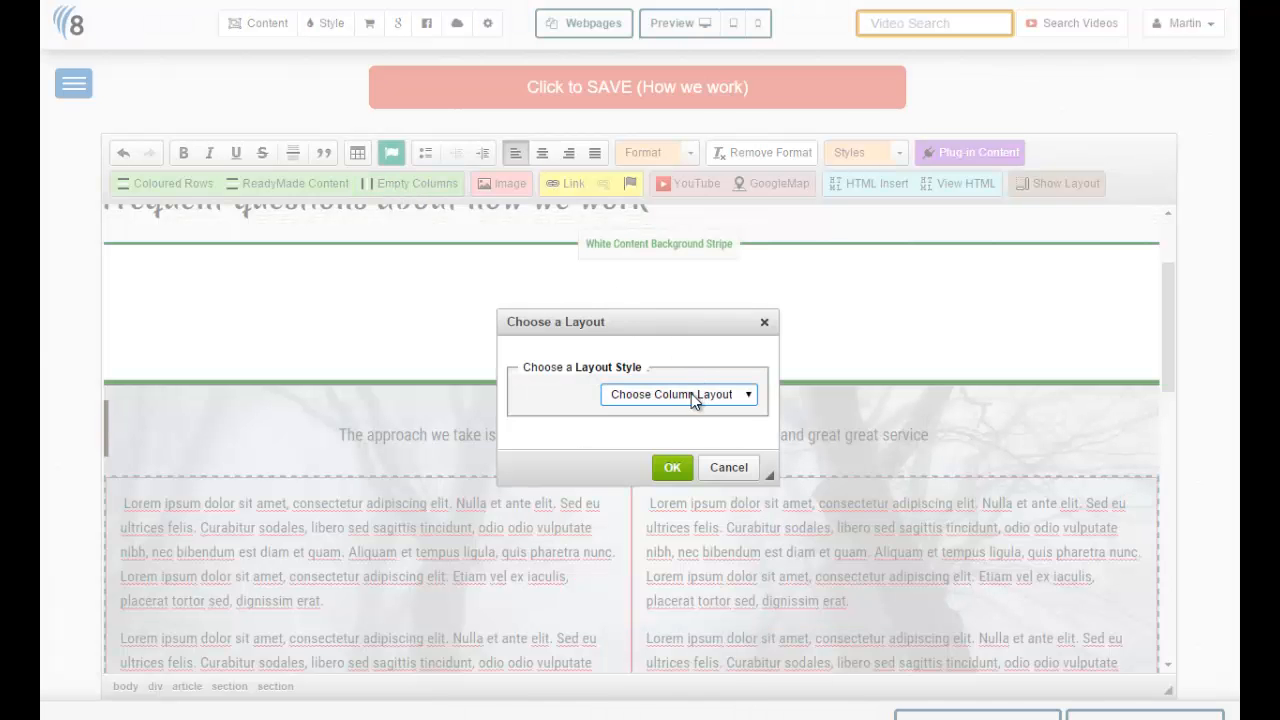
click(689, 396)
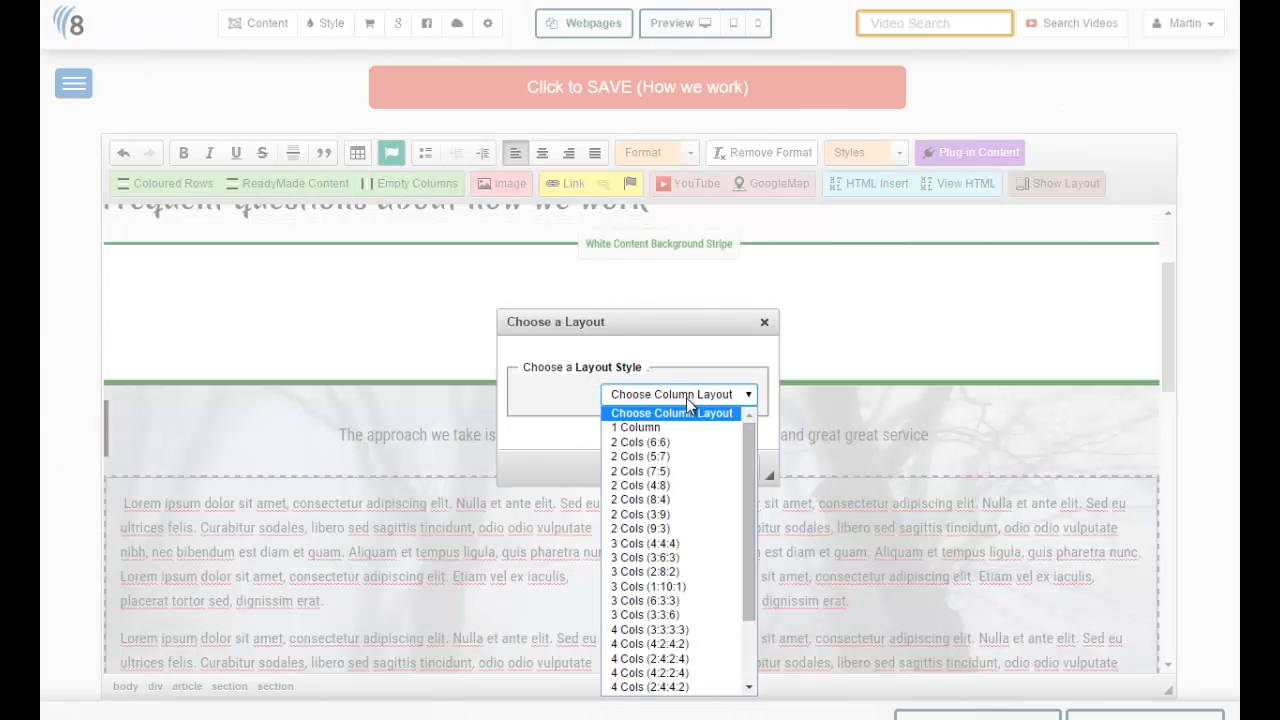
click(657, 458)
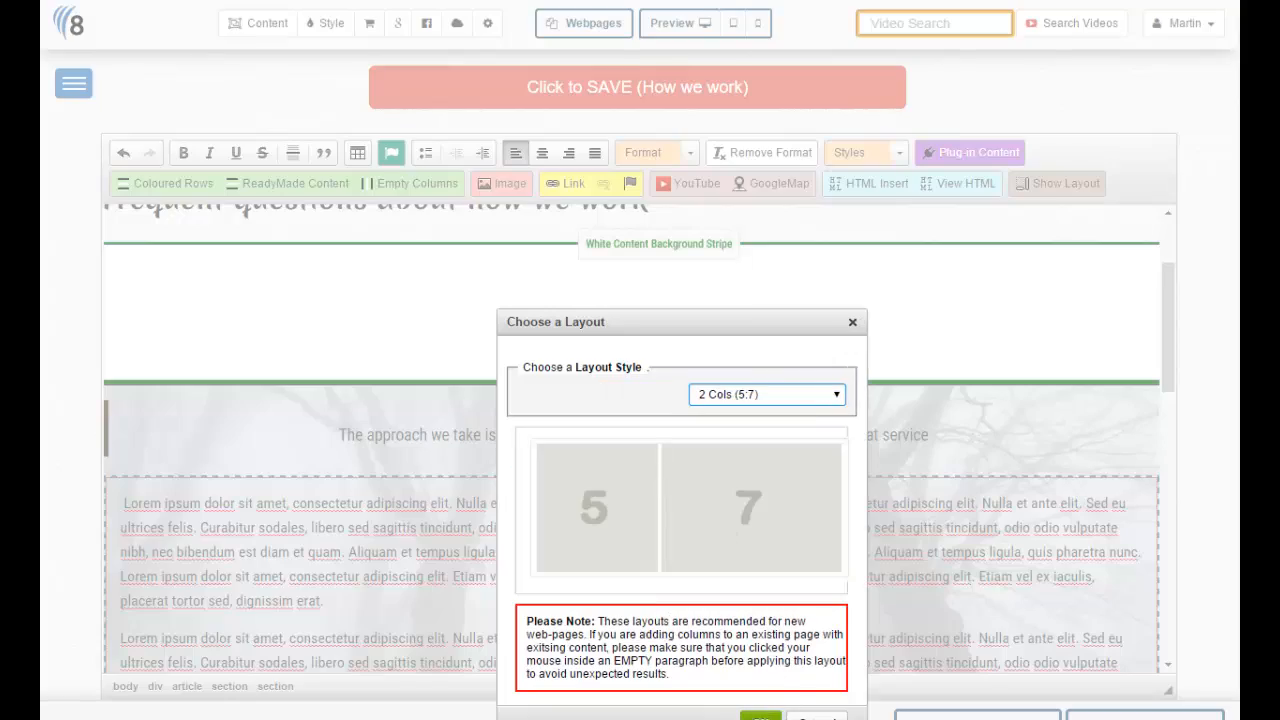
click(761, 717)
- Insert an F.A.Q.s plugin with the "Quote questions" set into the wider column of the white row
click(757, 277)
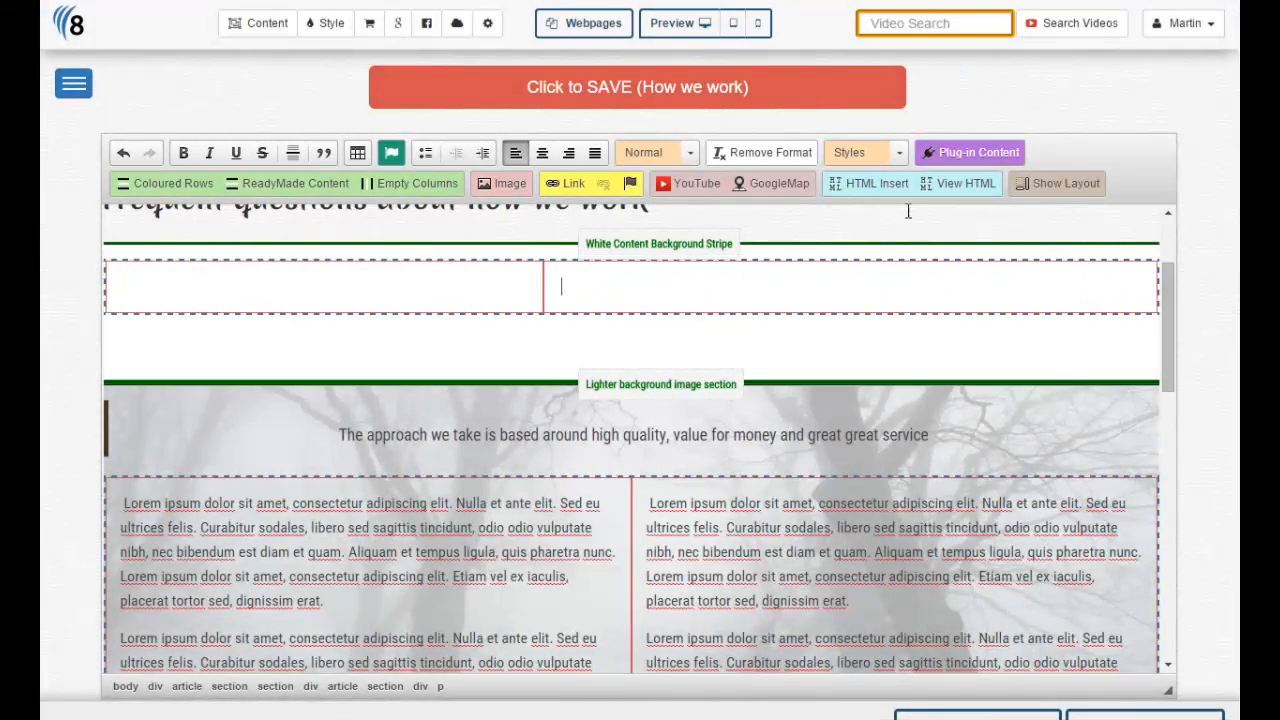
click(977, 152)
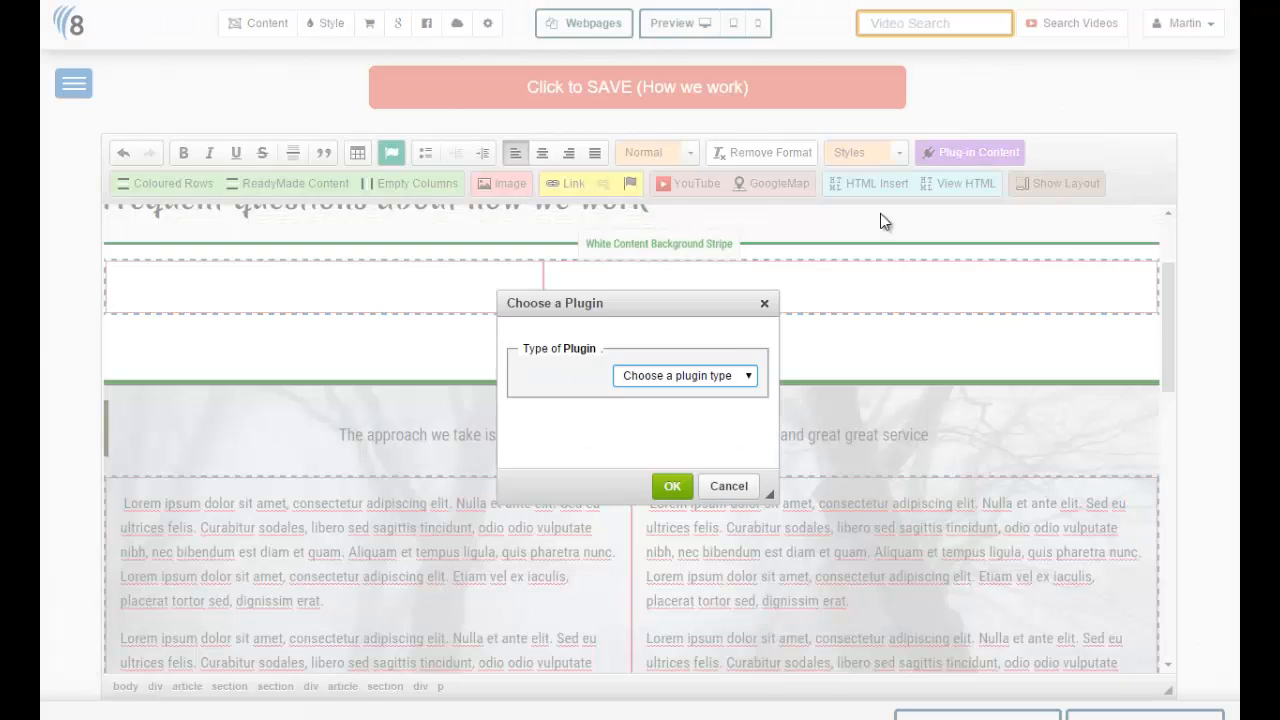
click(715, 376)
click(685, 453)
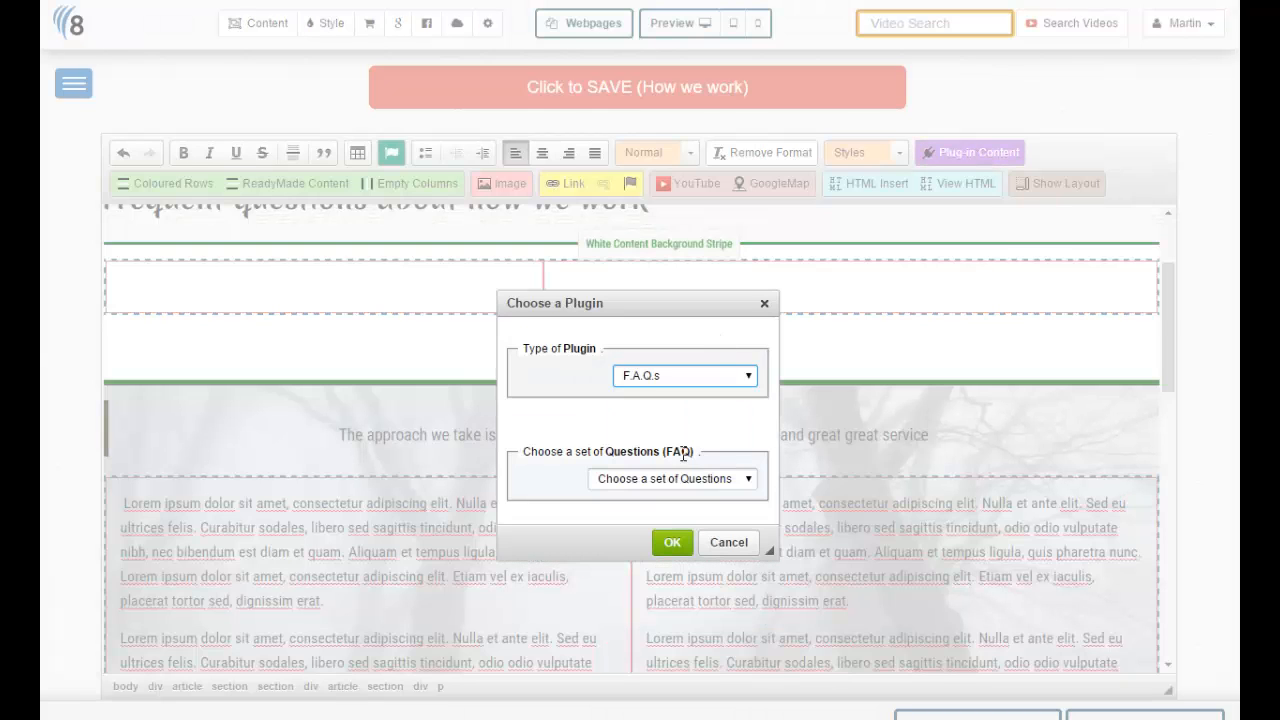
click(697, 480)
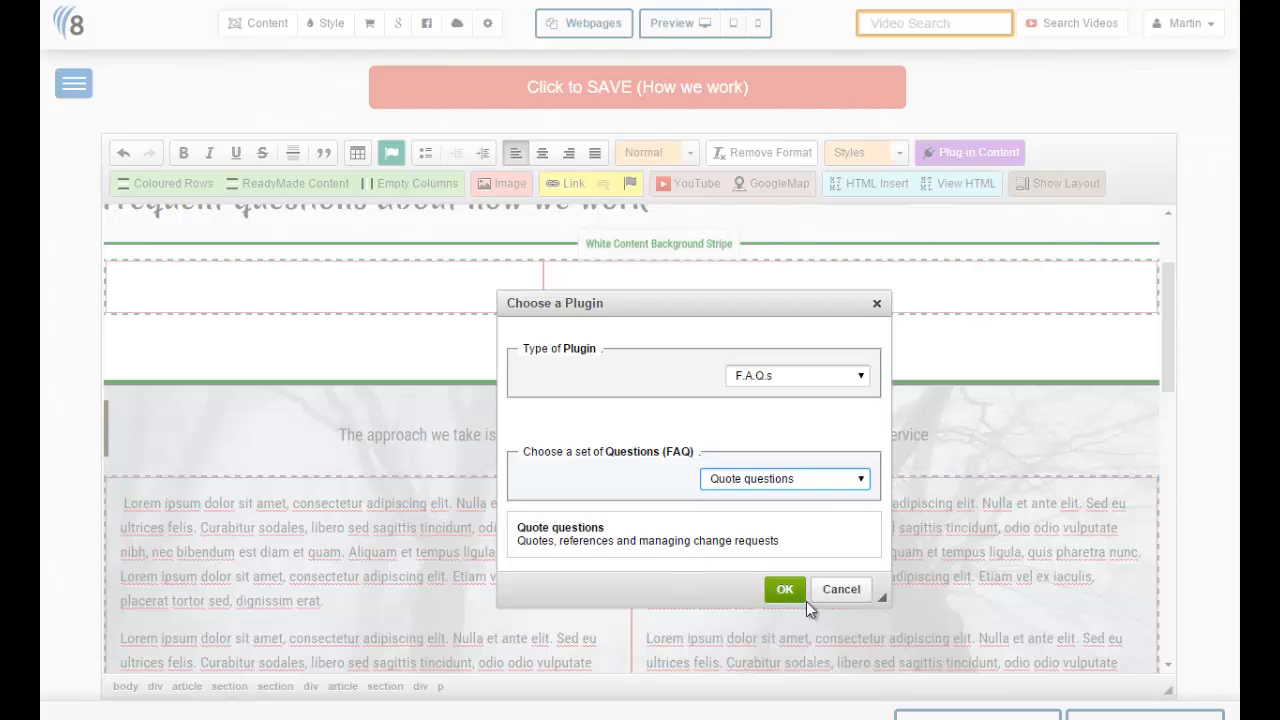
click(795, 592)
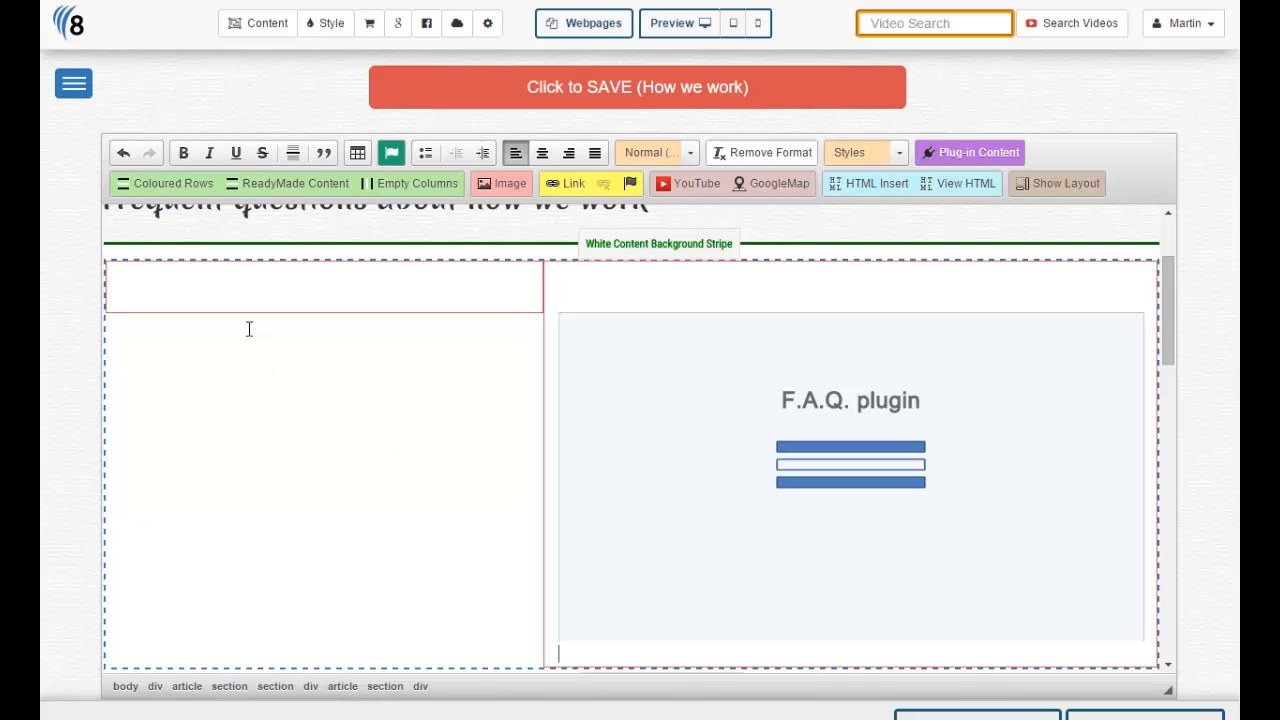
- Enter "Quote questions often asked" in the narrower column and format it as Heading 3
click(237, 289)
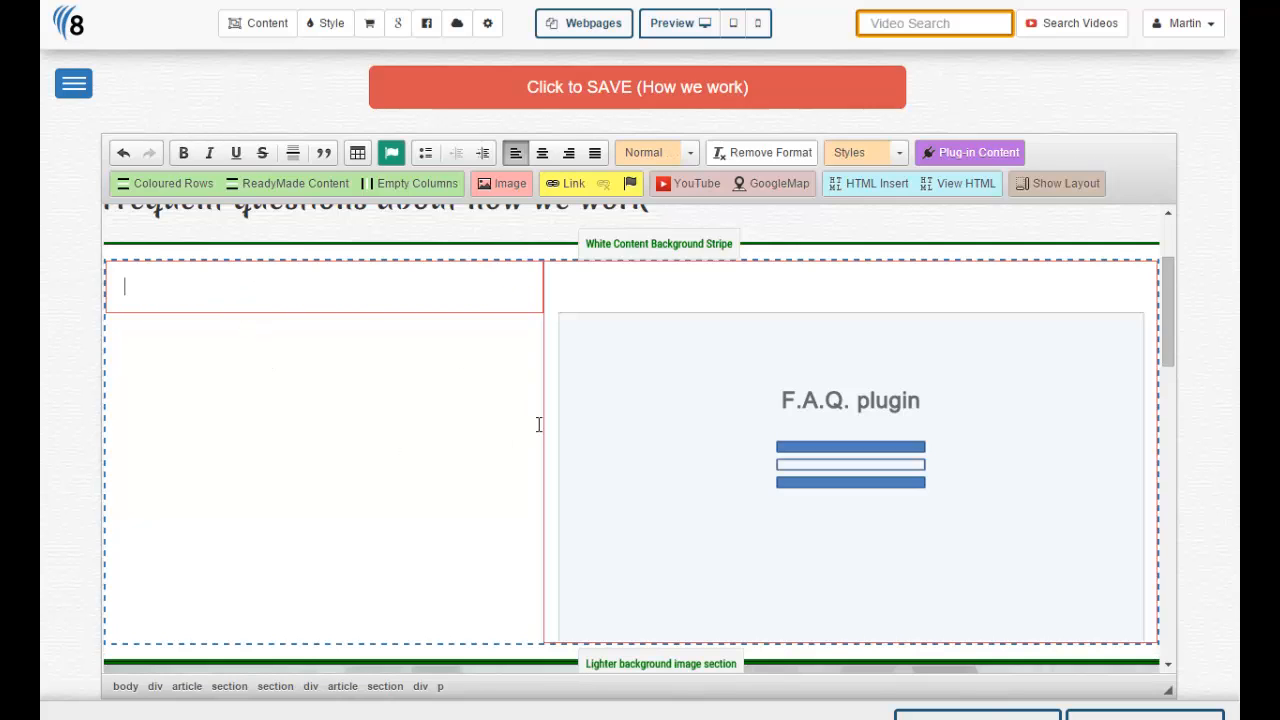
text(Quote questions often a)
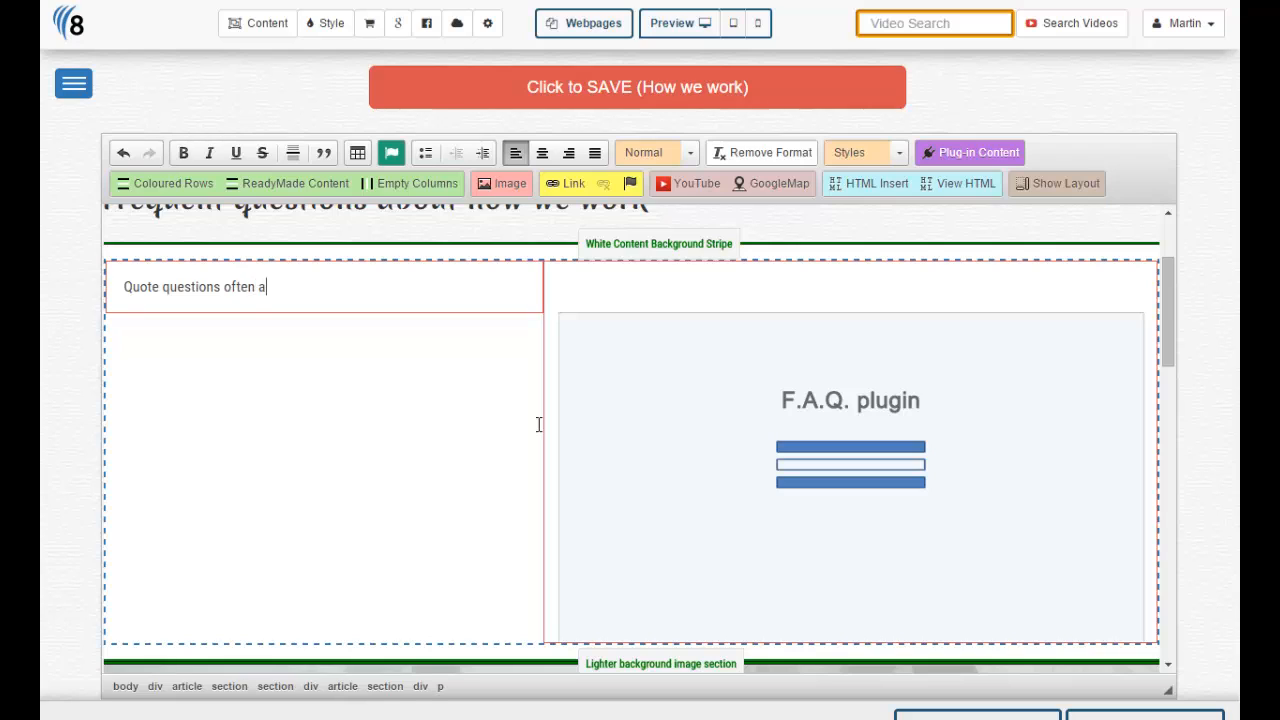
text(sked)
key(Return)
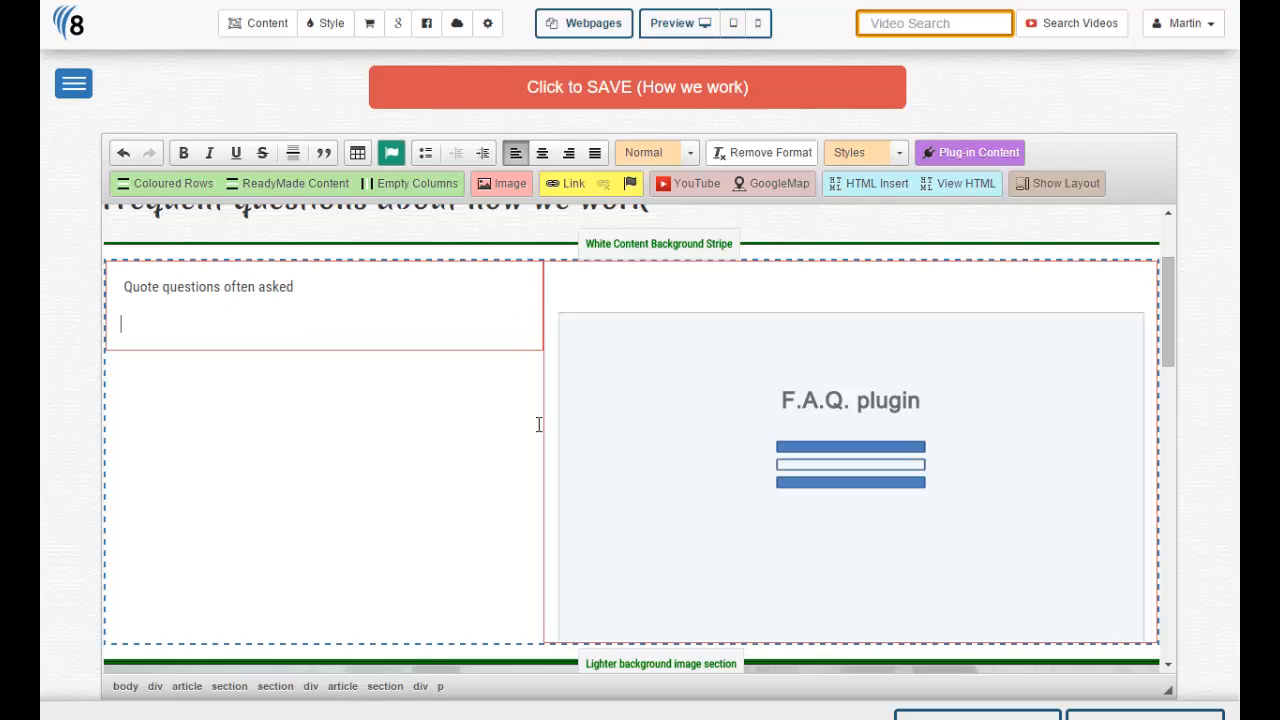
click(238, 286)
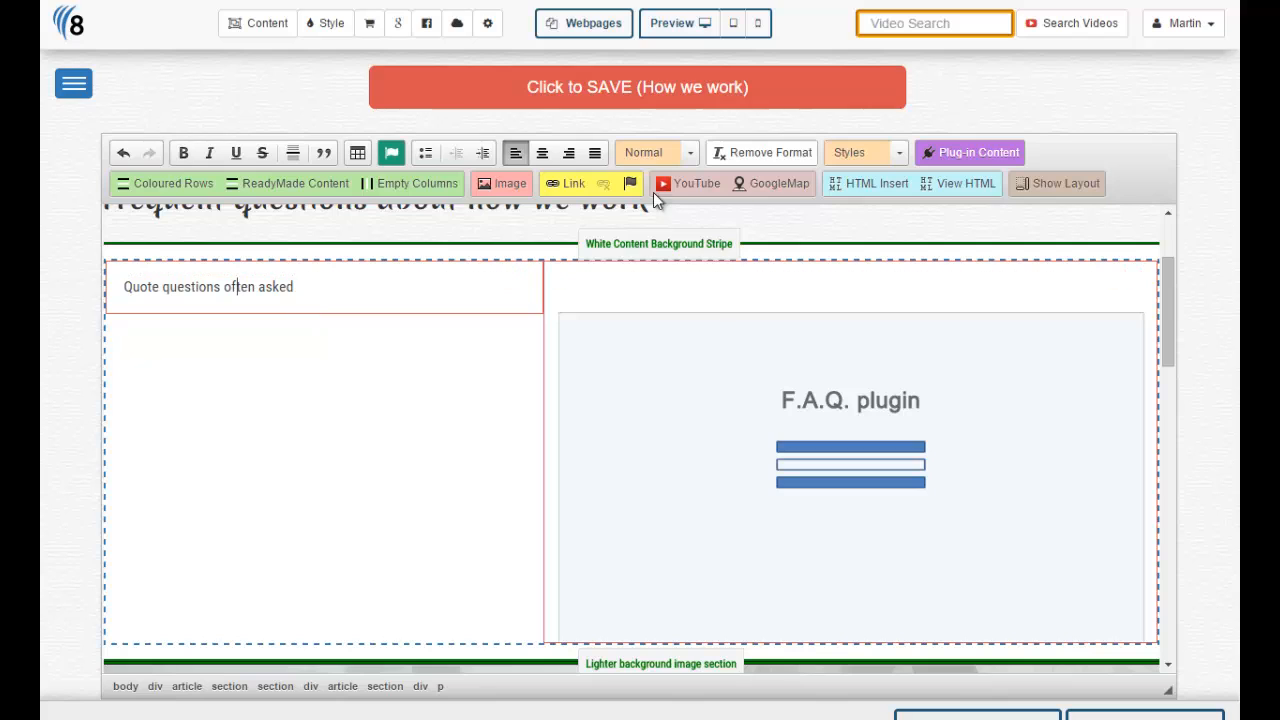
click(650, 153)
click(680, 330)
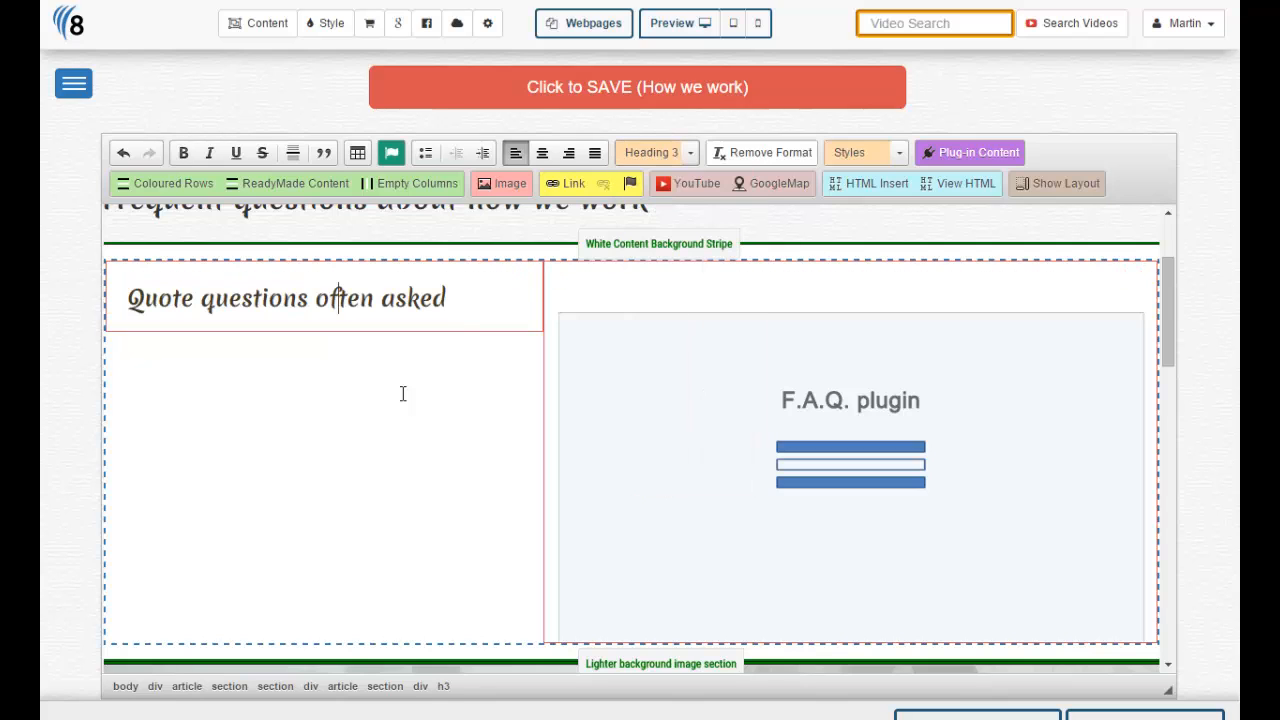
- Insert the camel picture cml_toe_edited.jpg from your own image library at full size beneath the Quote questions heading
click(465, 309)
key(Return)
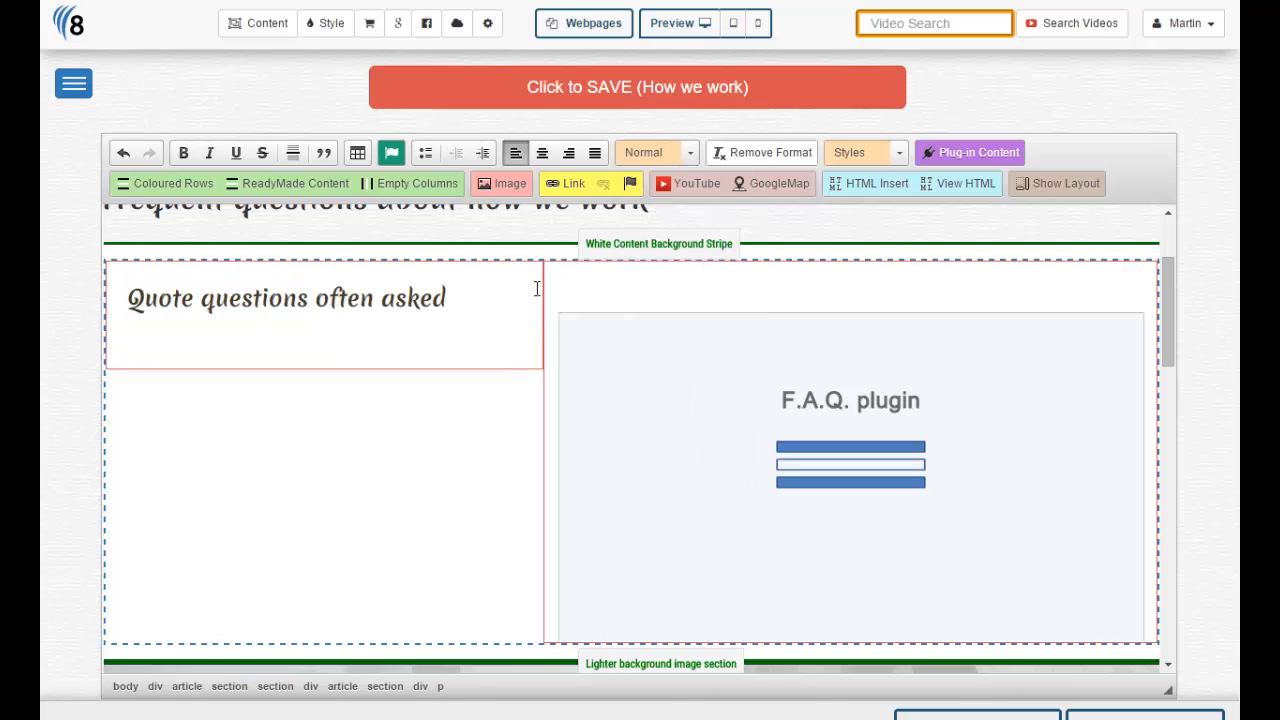
click(505, 183)
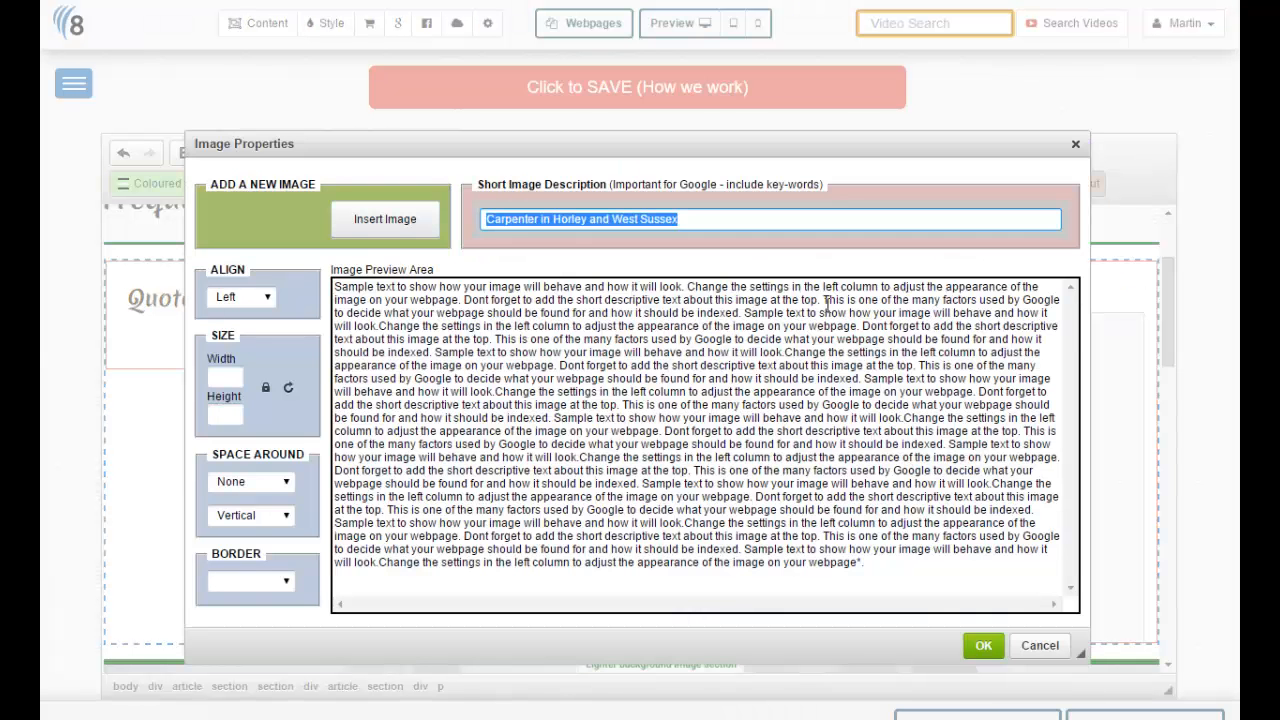
click(395, 219)
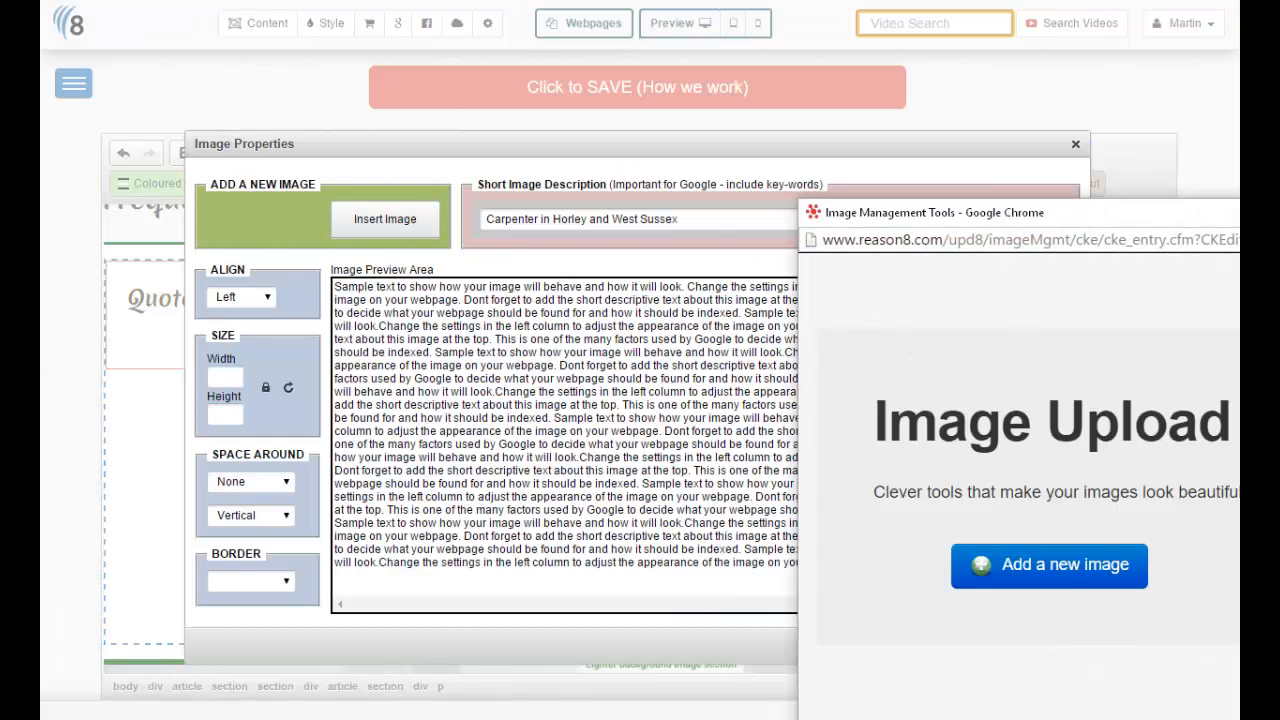
drag(1279, 210, 784, 2)
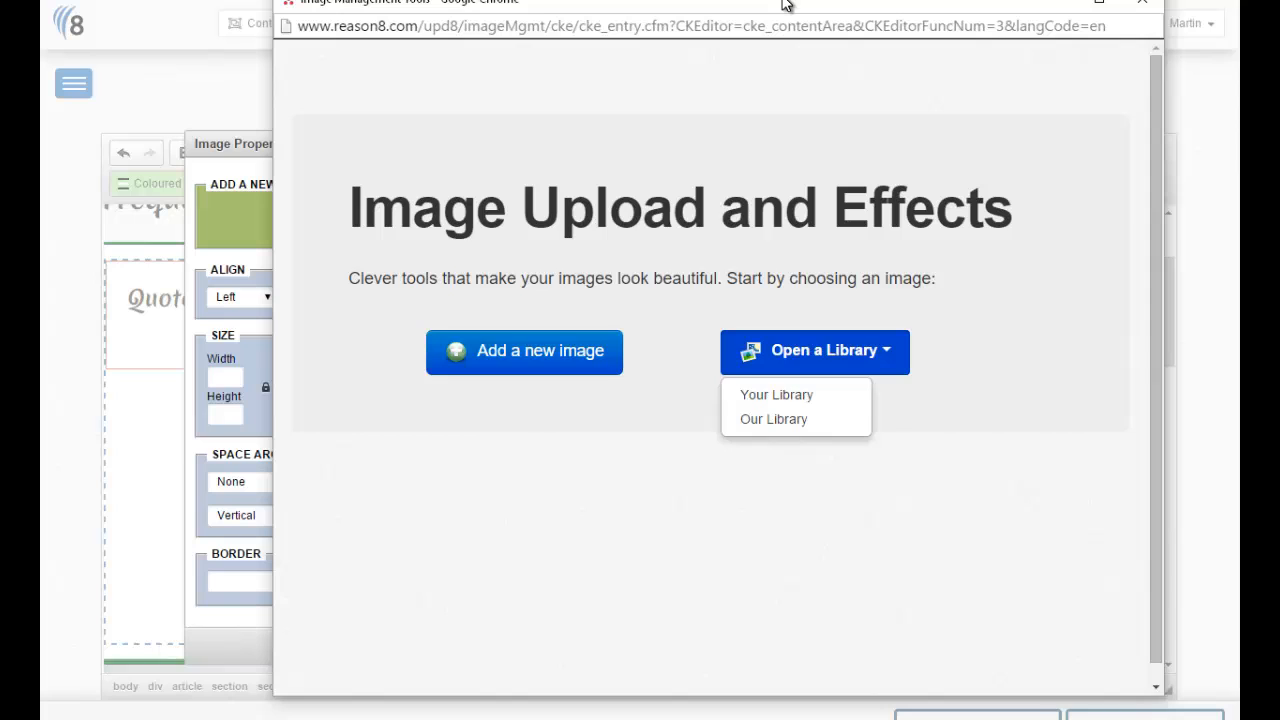
click(767, 404)
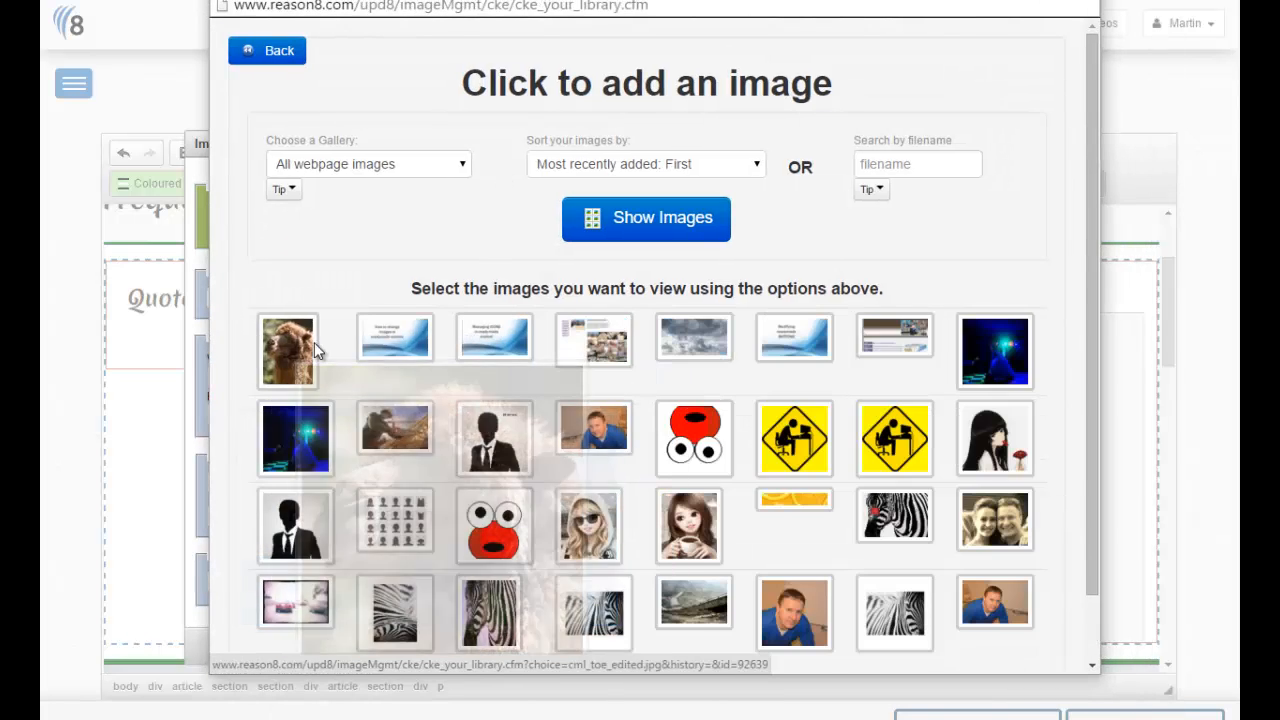
click(290, 350)
scroll(1080, 267, down, 1)
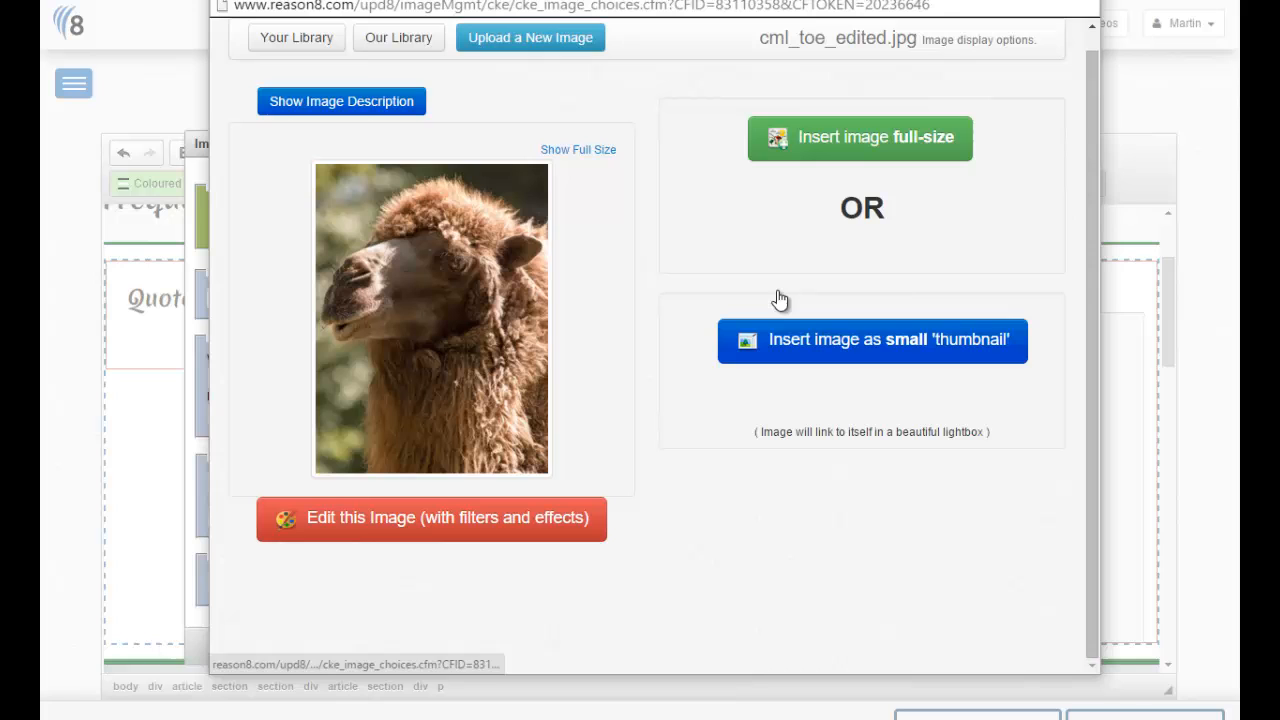
click(866, 140)
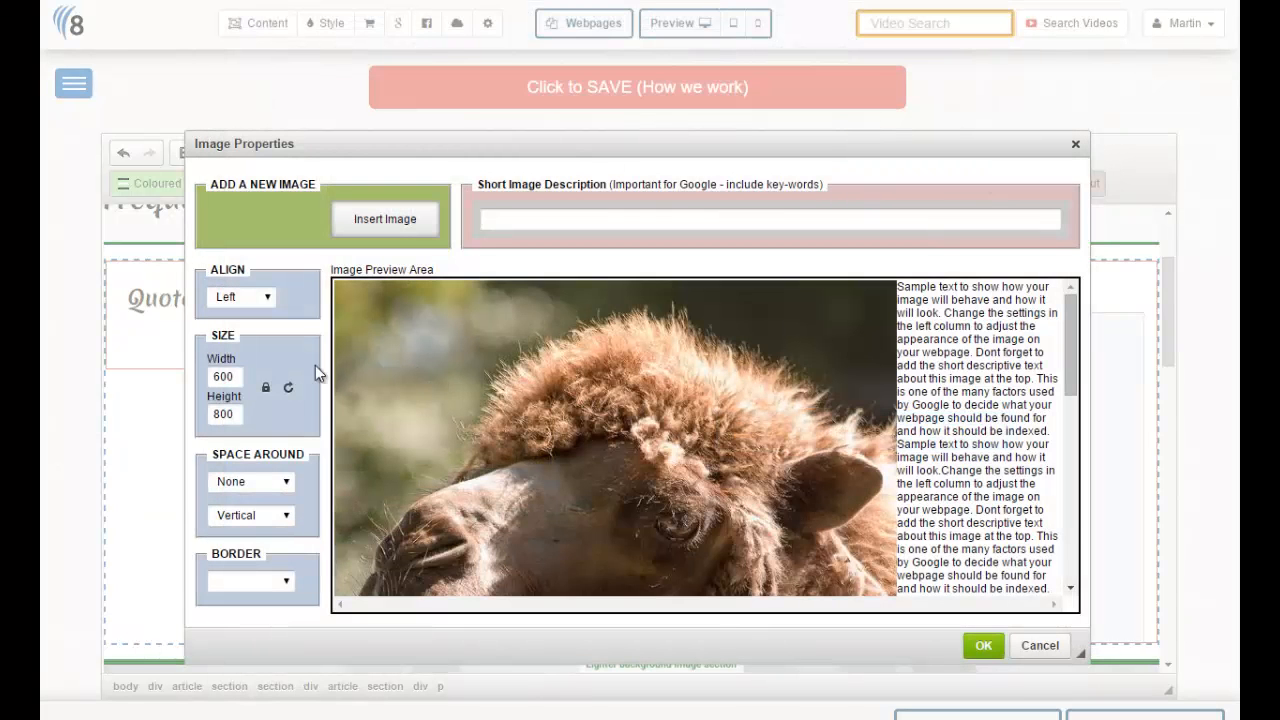
- Set the camel image's width to 300 and its alignment to Middle, and place it on the page
double_click(220, 377)
text(300)
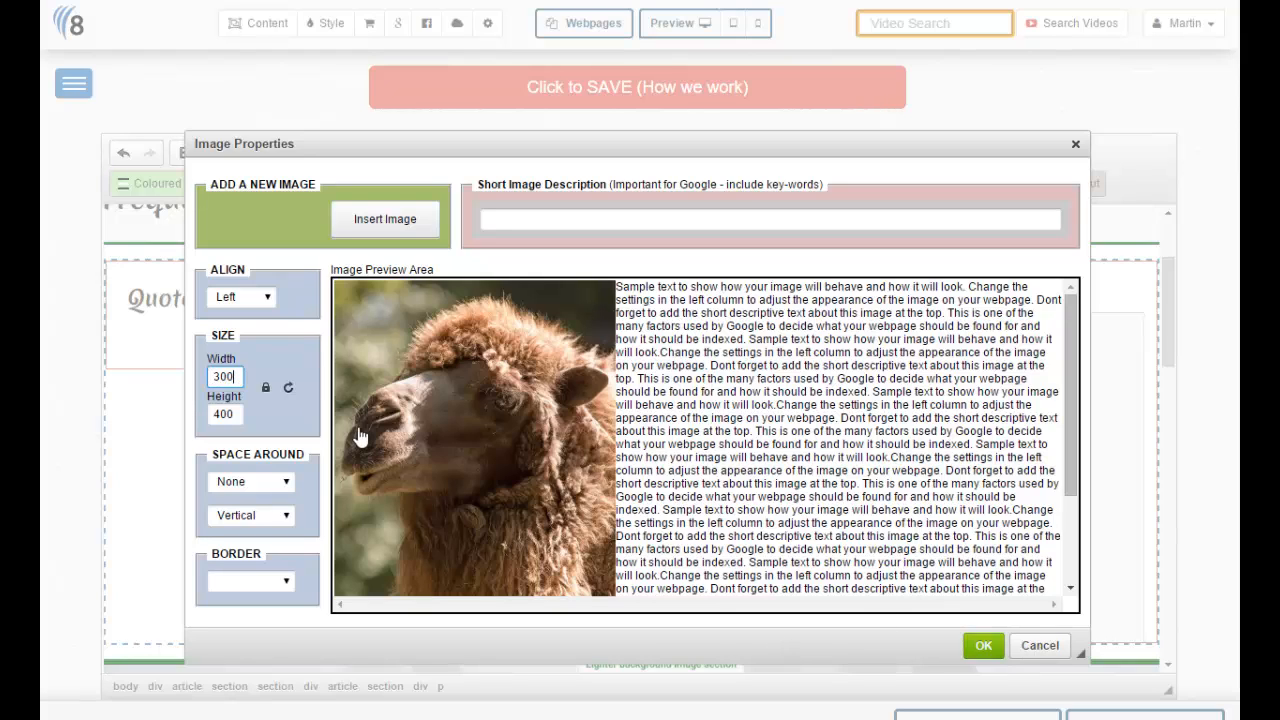
click(246, 300)
click(260, 352)
key(Down)
key(Down)
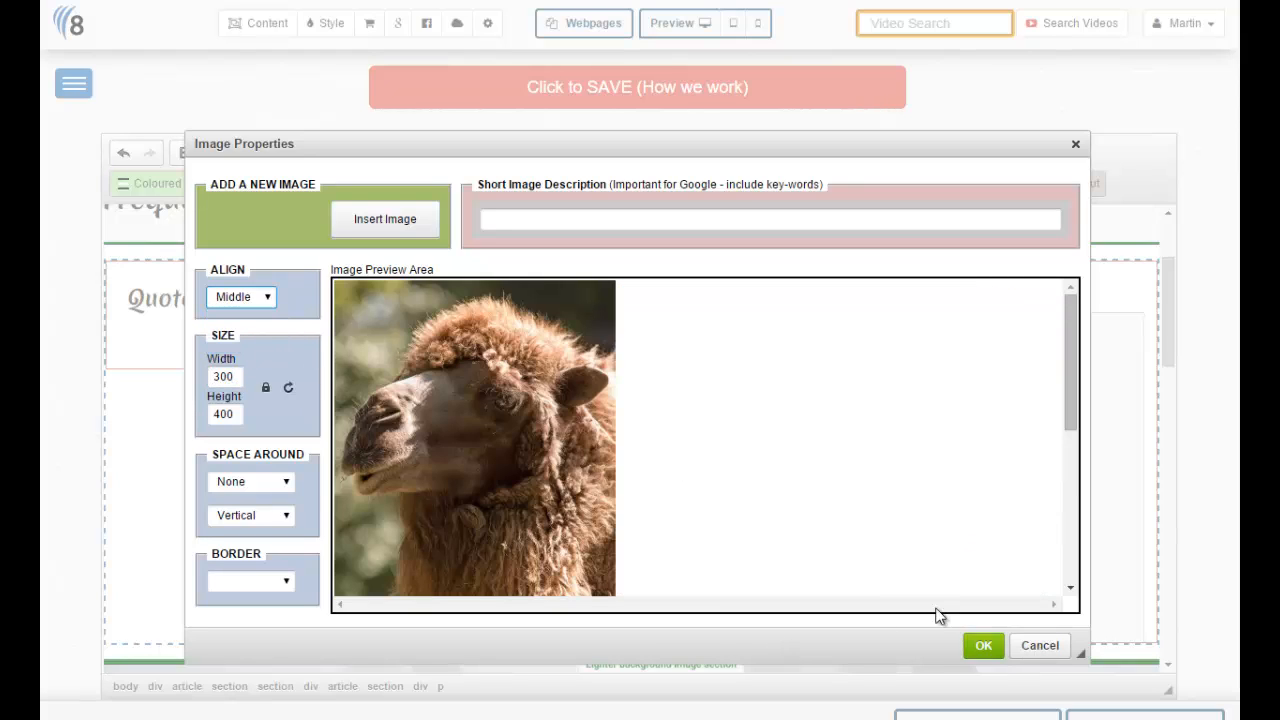
click(978, 648)
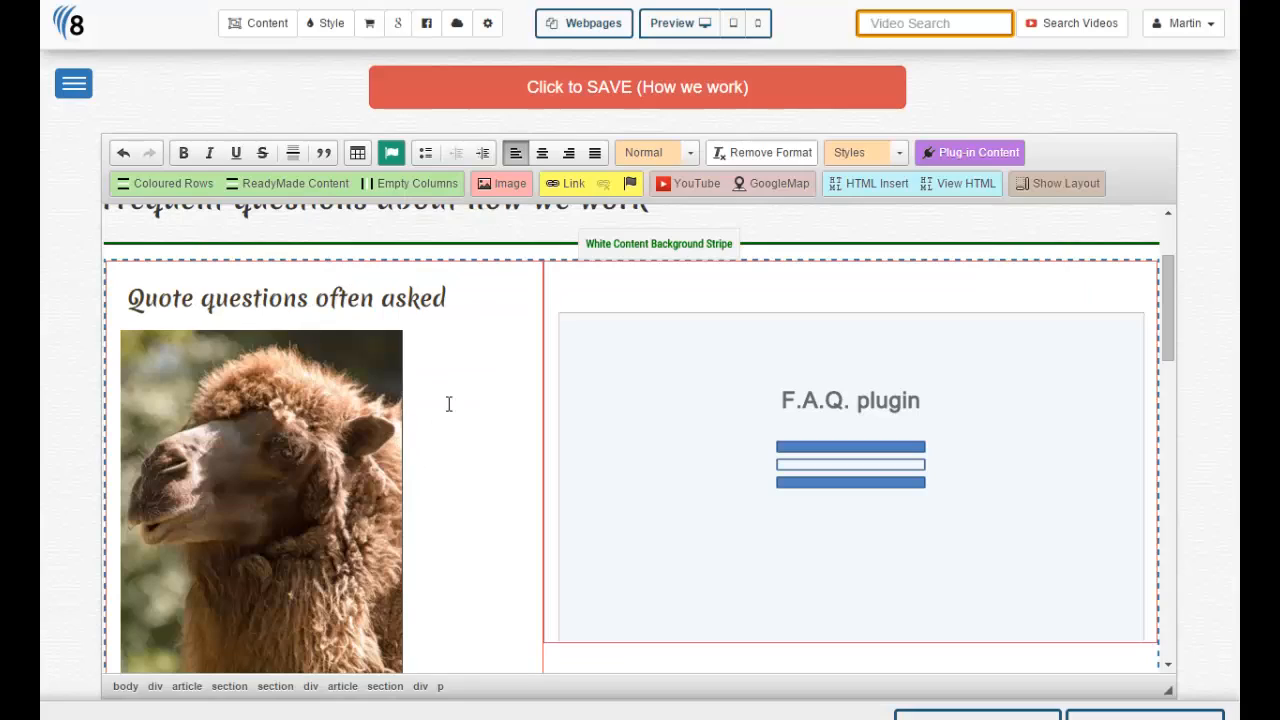
- Centre the camel image in its column, save the How we work page and view the published two-column section
click(544, 156)
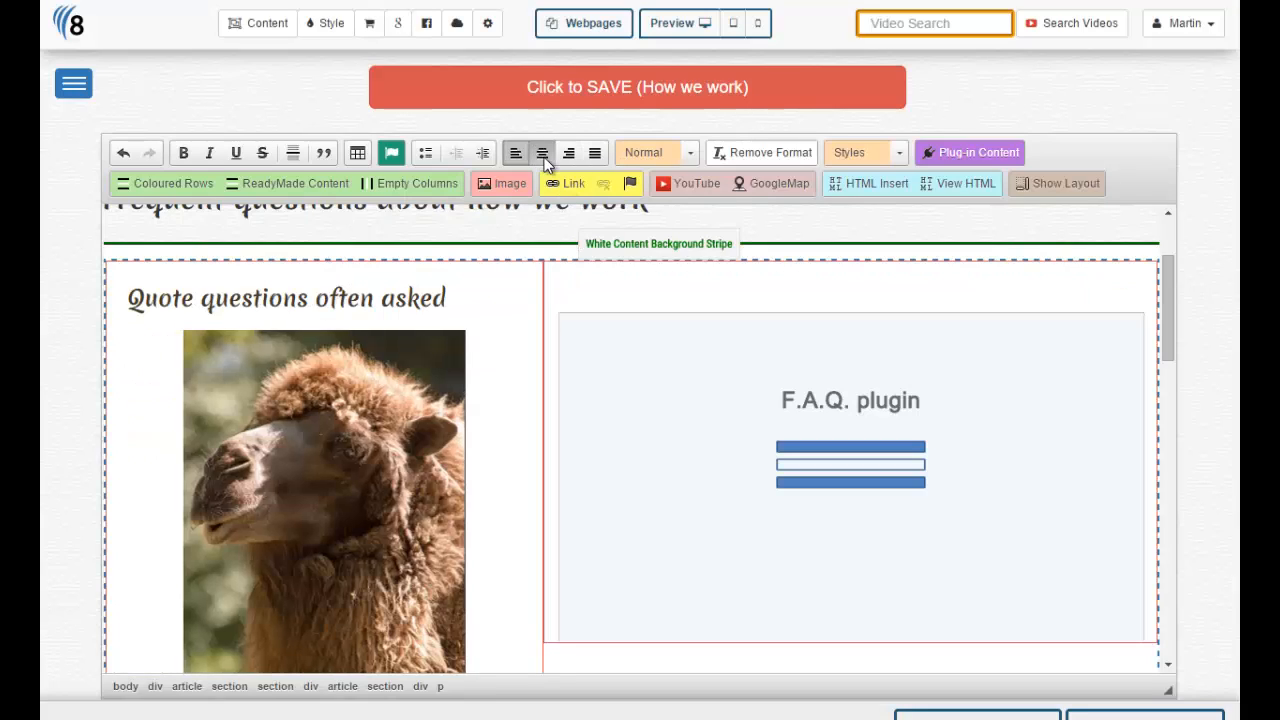
click(716, 92)
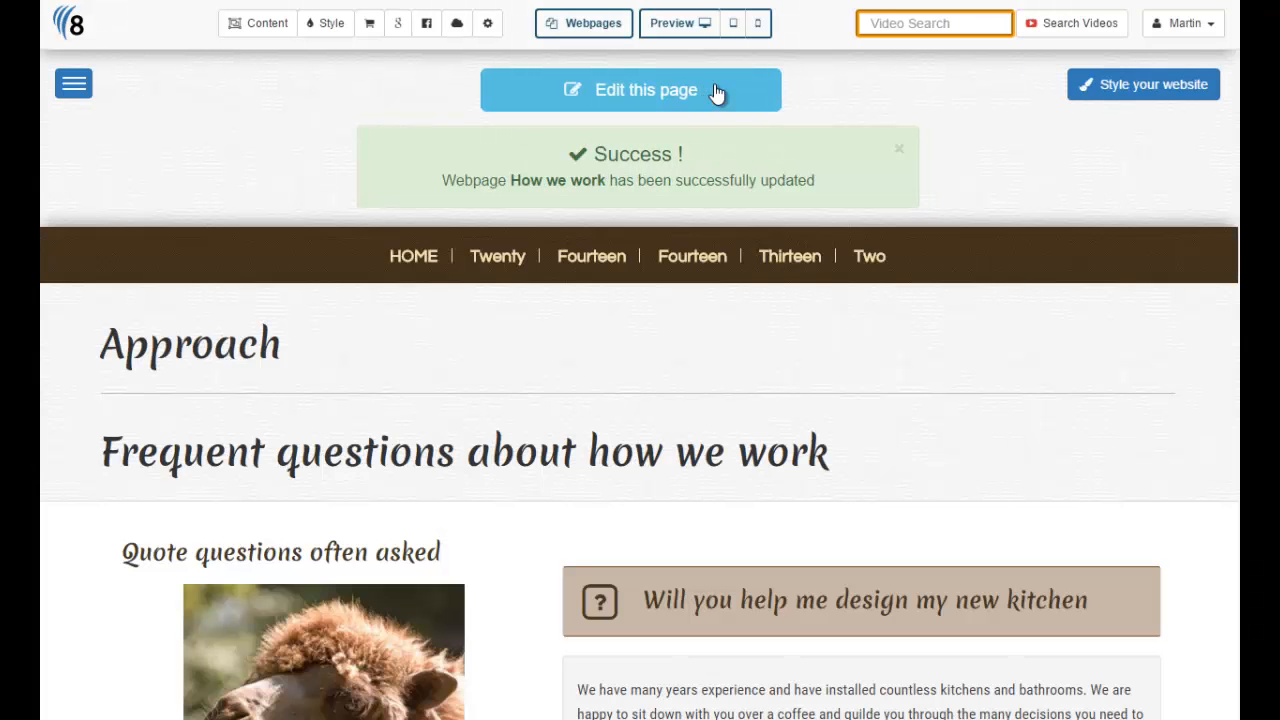
scroll(924, 306, down, 5)
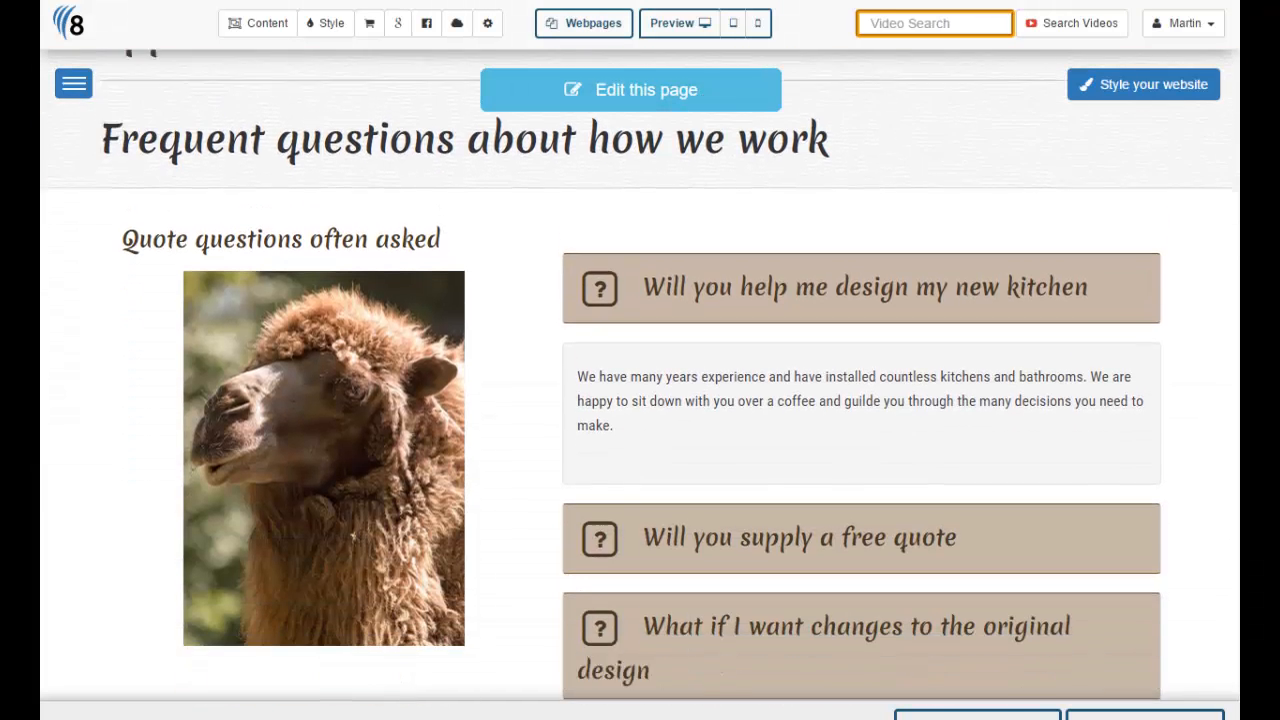
- Review the finished How we work page, from the Approach heading through the camel image and questions to the text section beneath
scroll(924, 306, up, 1)
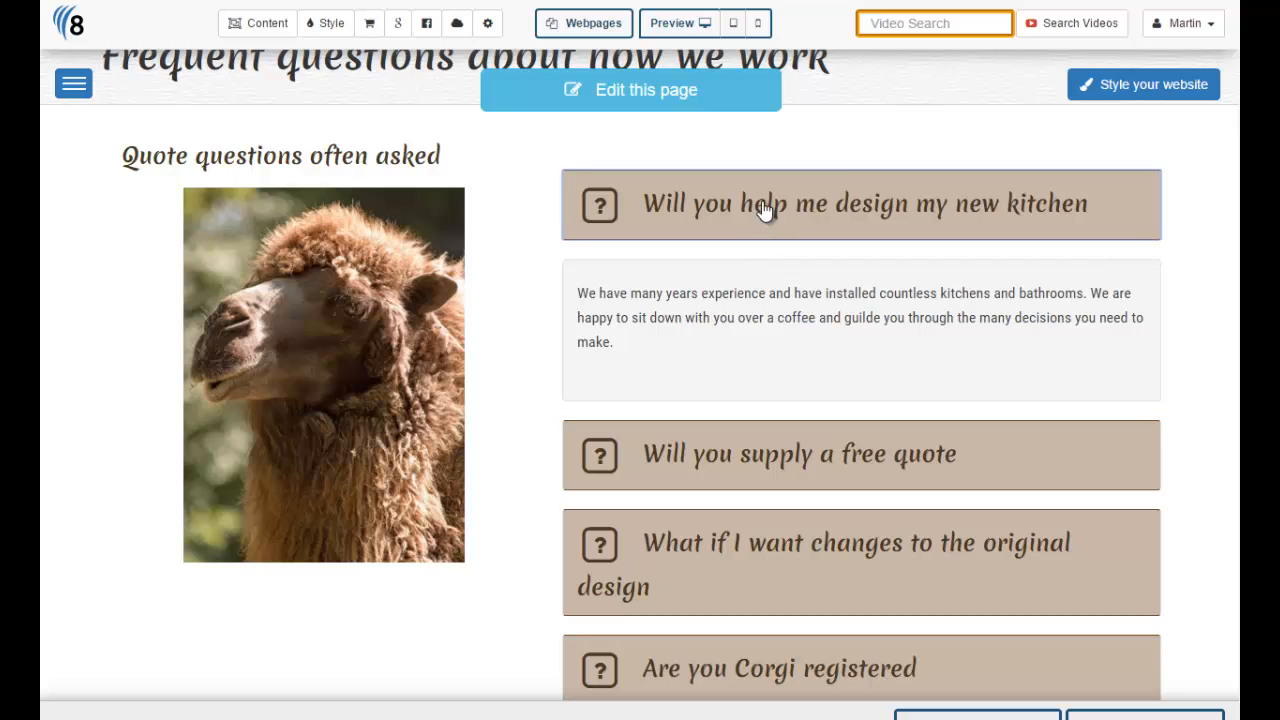
scroll(247, 210, down, 1)
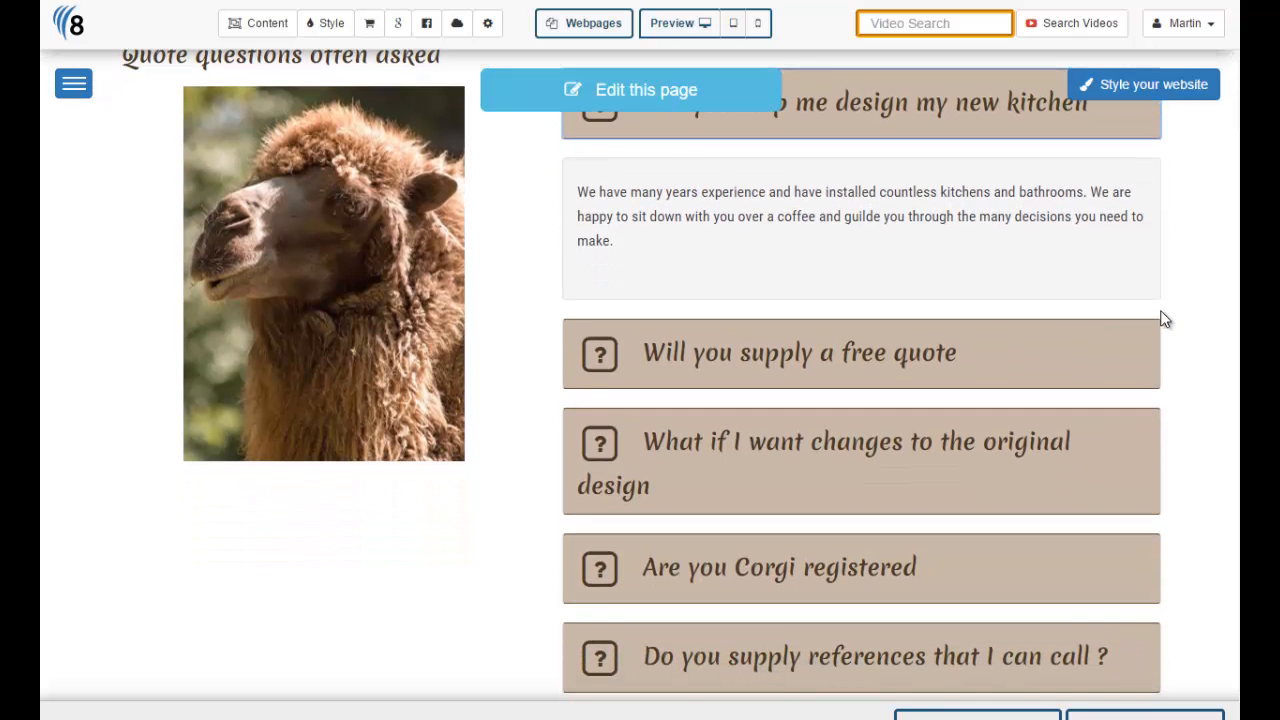
scroll(639, 375, up, 4)
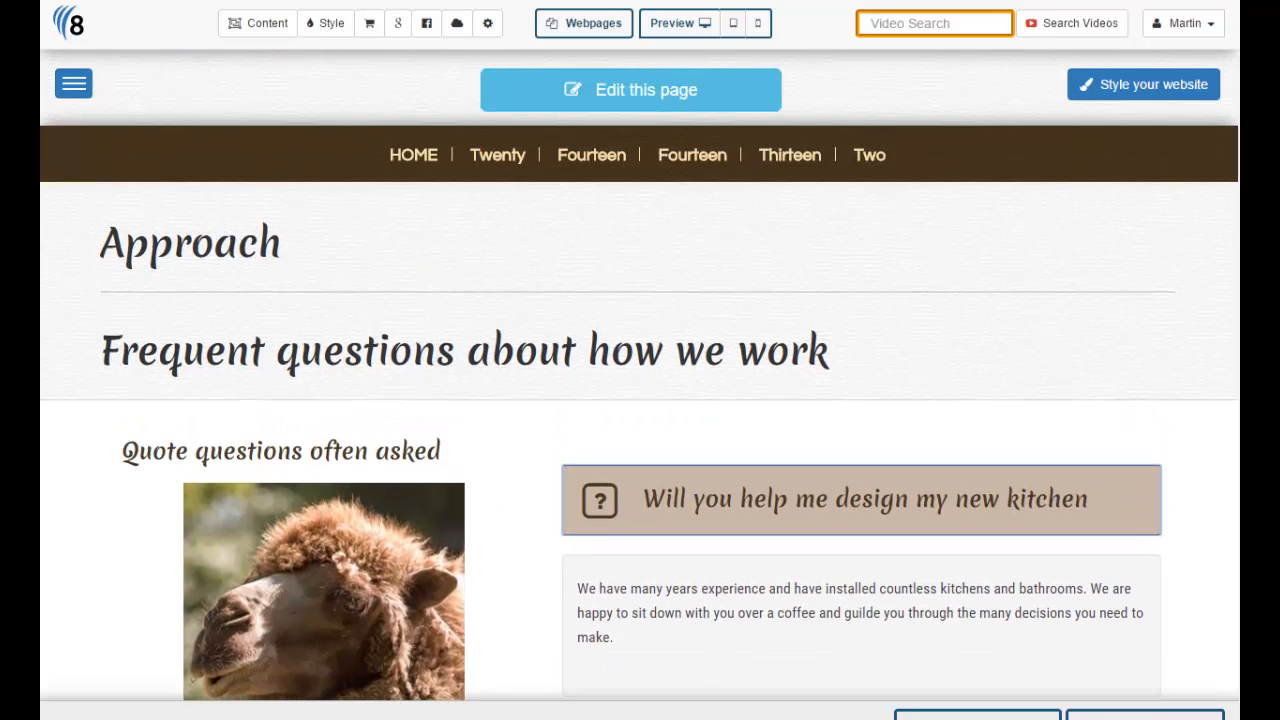
scroll(640, 375, down, 8)
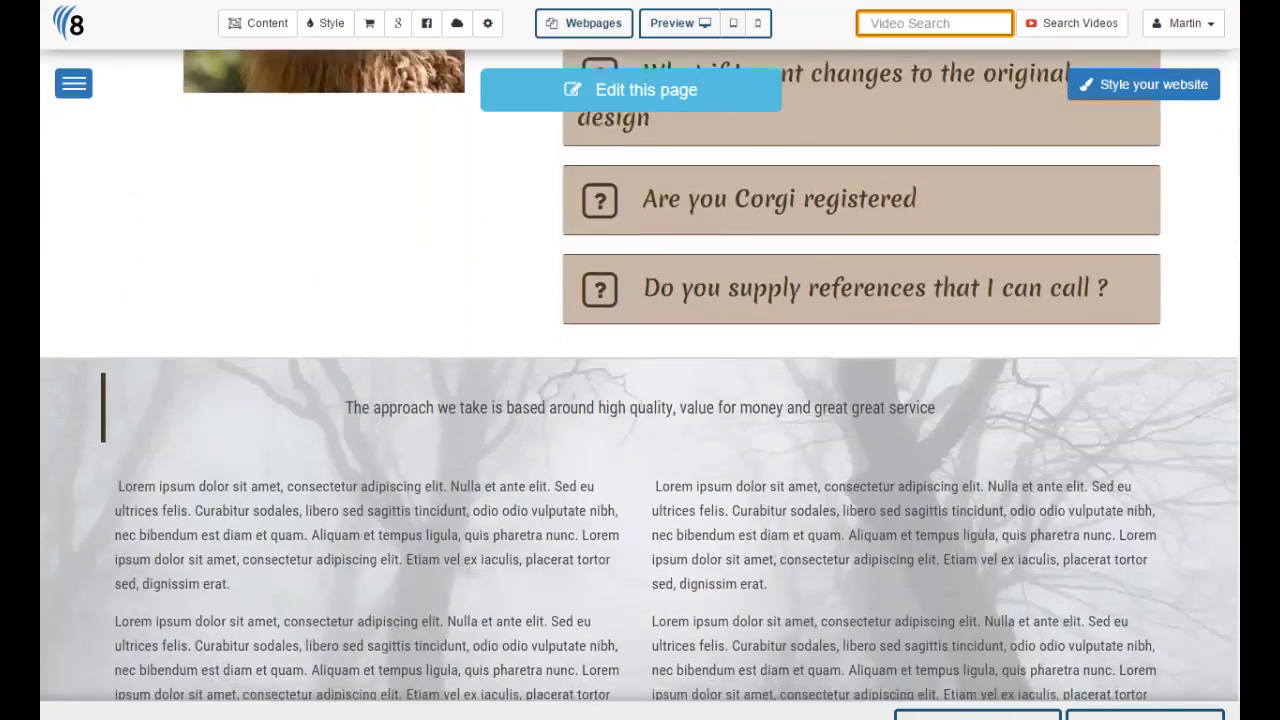
scroll(640, 375, up, 8)
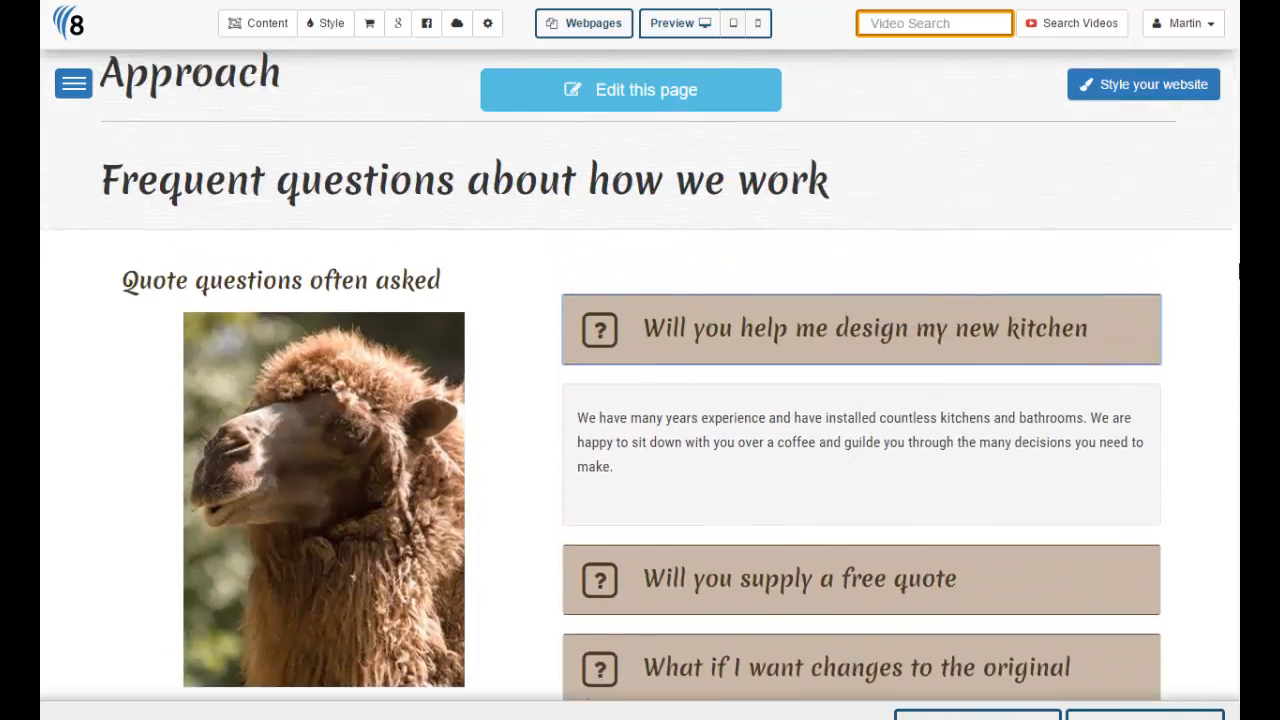
scroll(640, 375, down, 3)
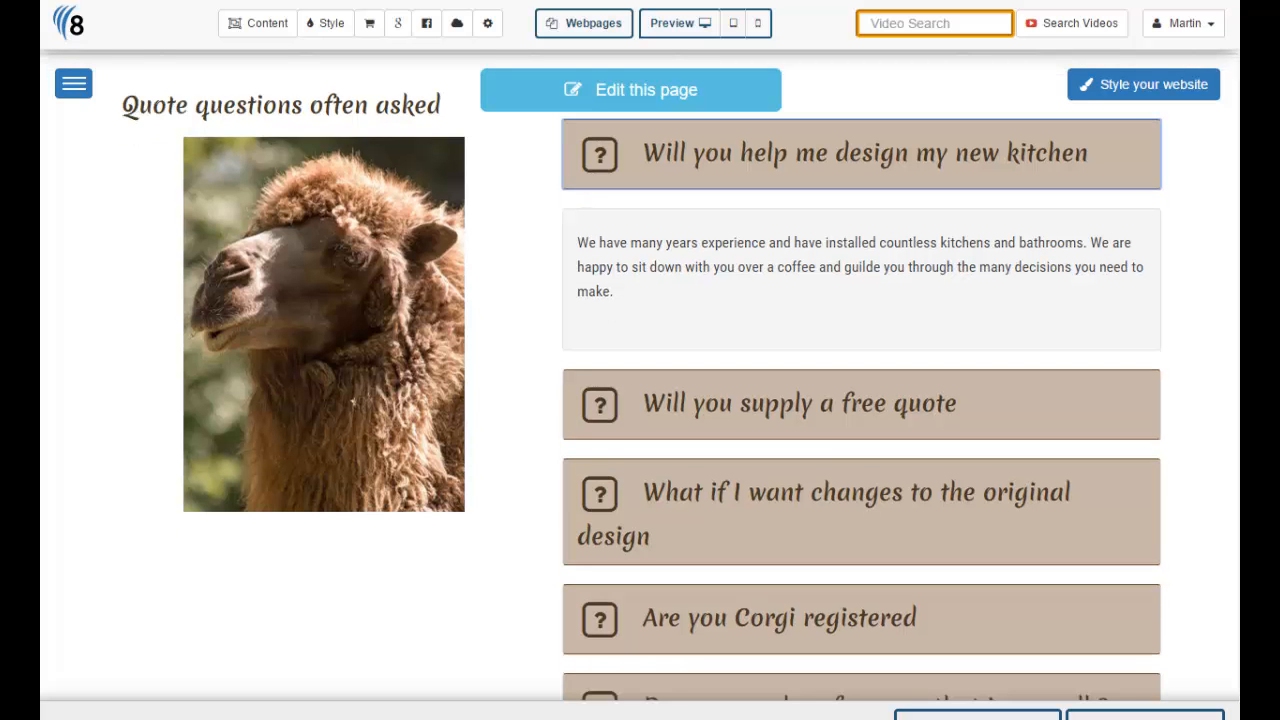
scroll(640, 375, up, 1)
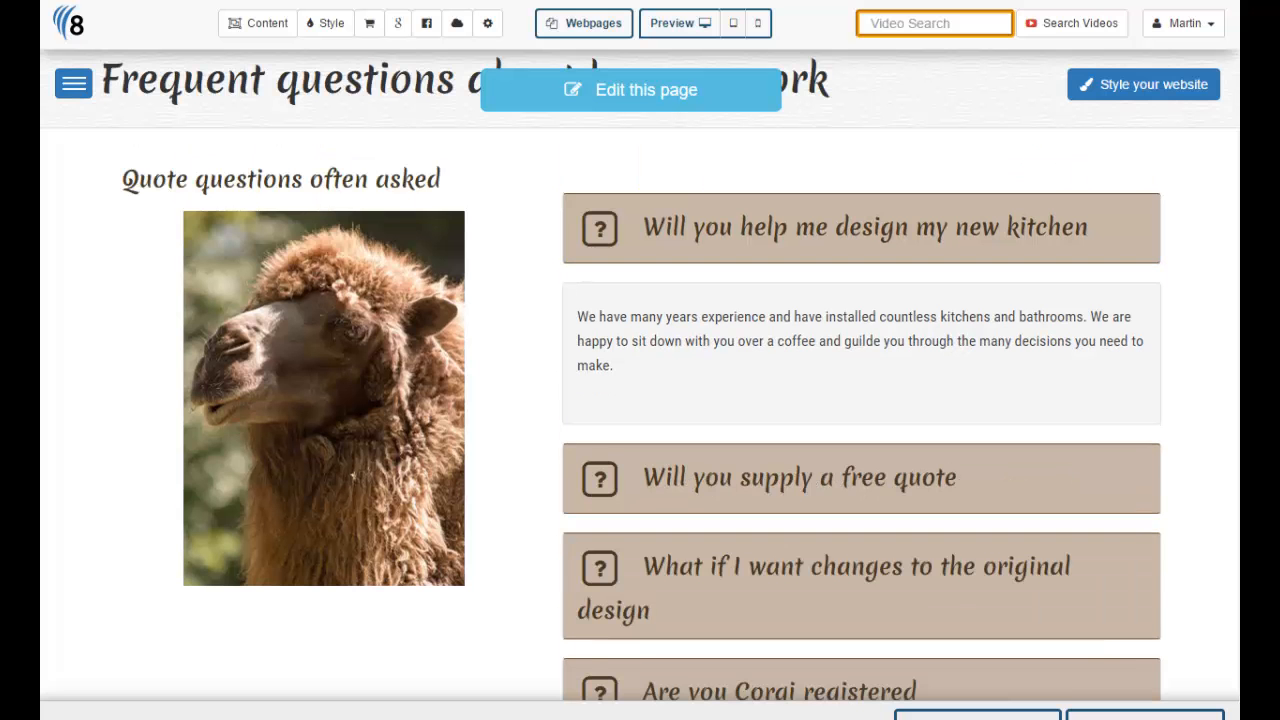